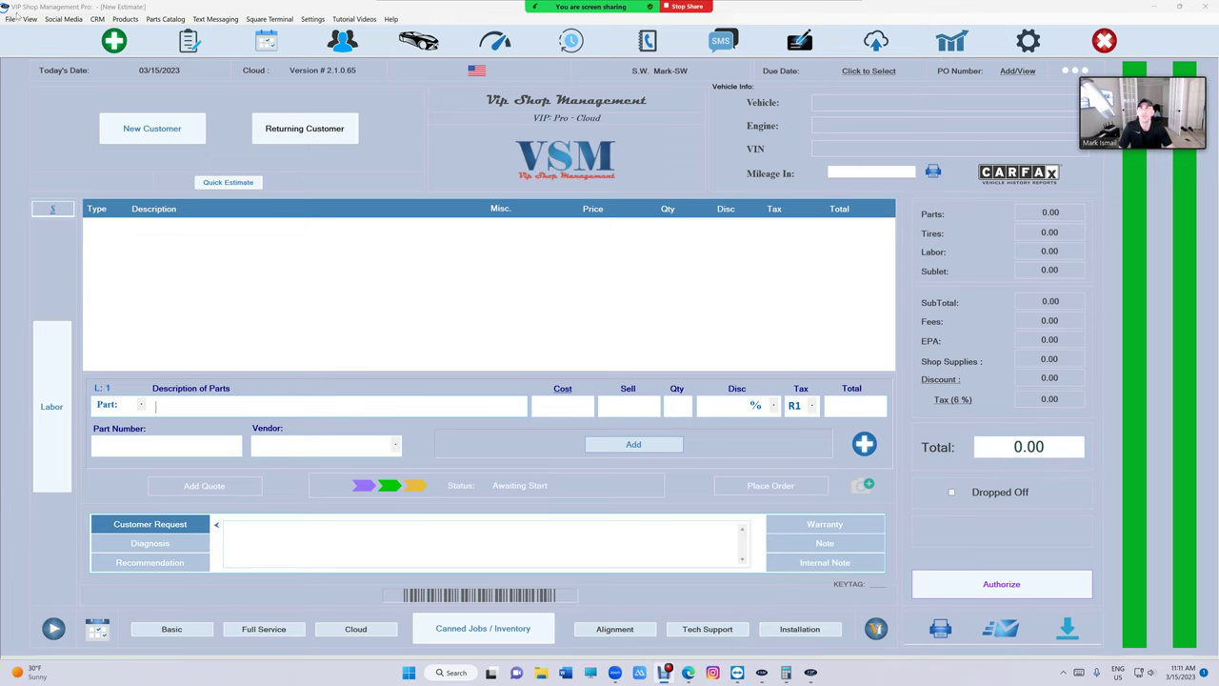
Bring up the Vistaprint browser window and maximize it
{"action": "left_click", "coordinate": [688, 673]}
{"action": "left_click_drag", "start_coordinate": [648, 88], "coordinate": [653, 237]}
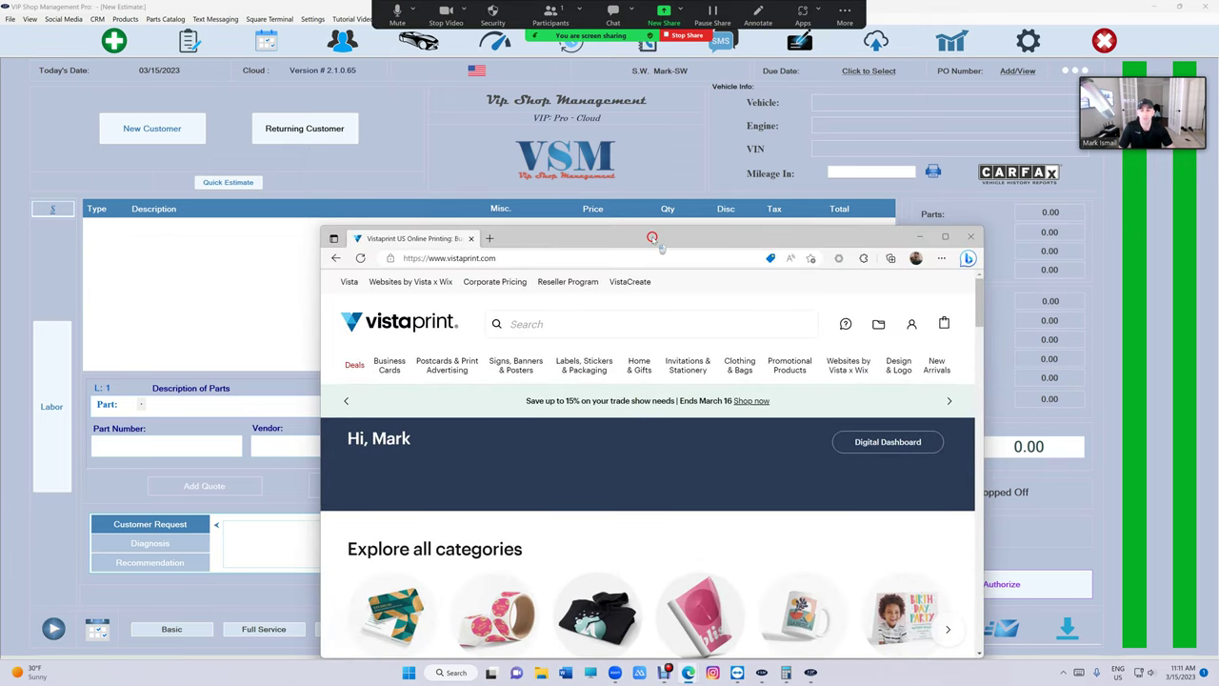
{"action": "double_click", "coordinate": [653, 237]}
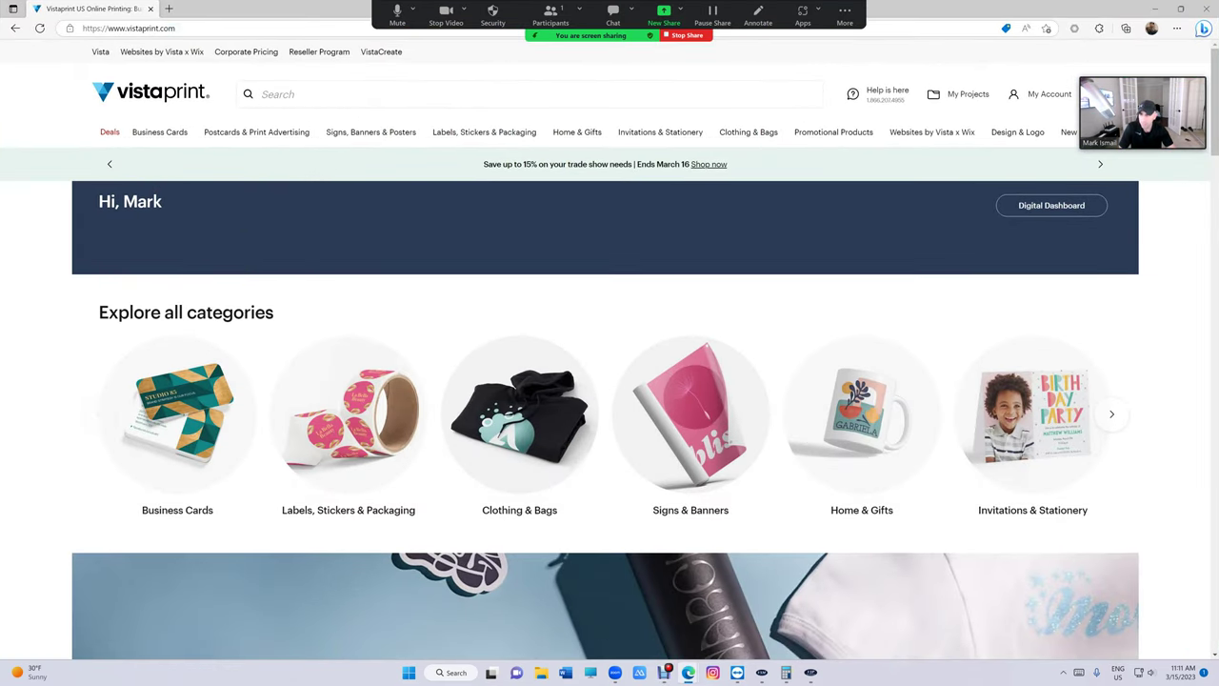
Enter the VIP Shop Management passcode and browse the Laser Checks designs
{"action": "key", "text": "alt+Tab"}
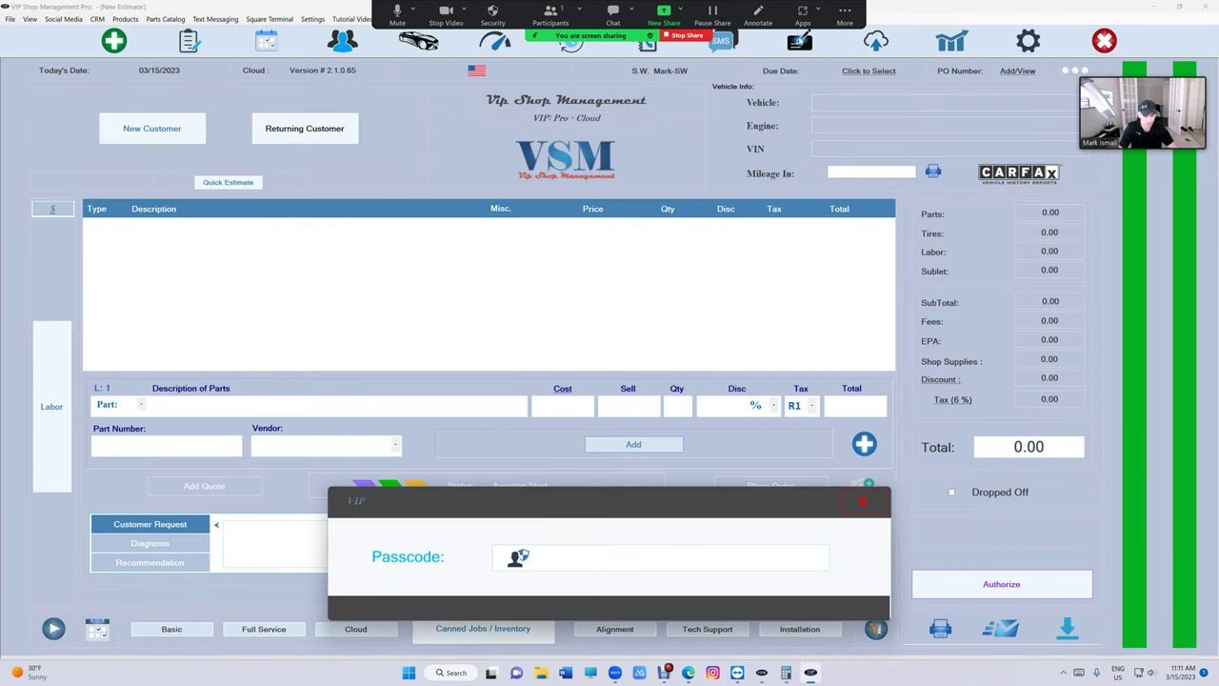
{"action": "type", "text": "****"}
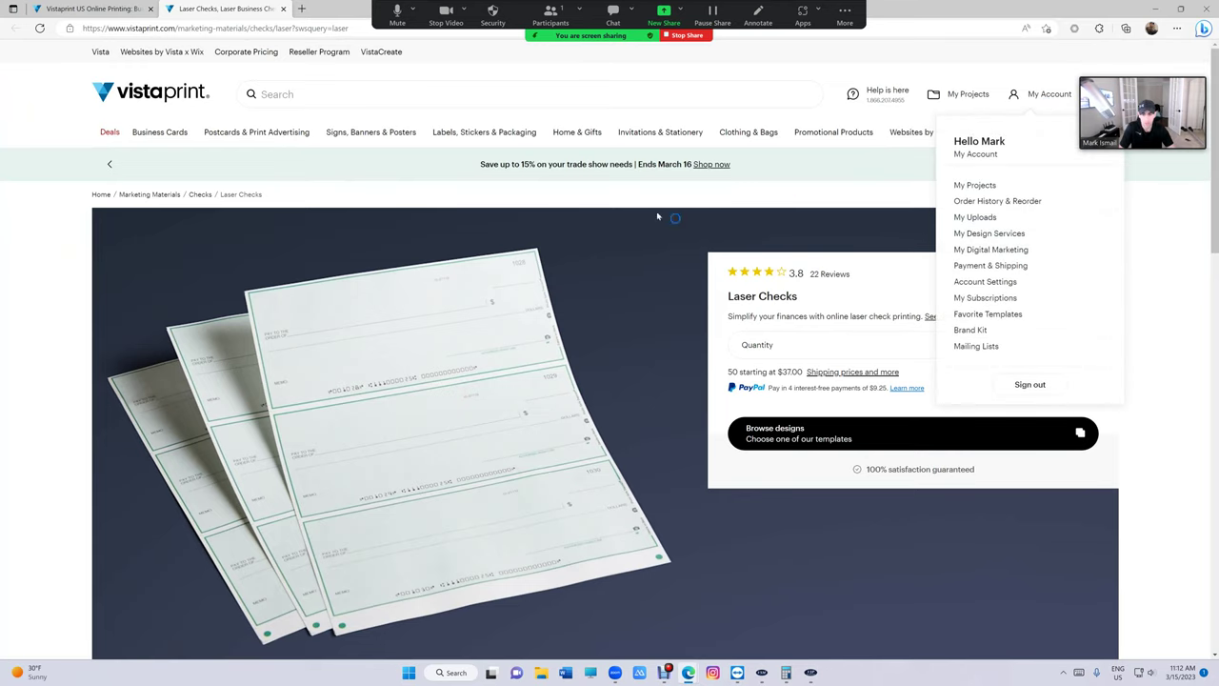
{"action": "left_click", "coordinate": [845, 439]}
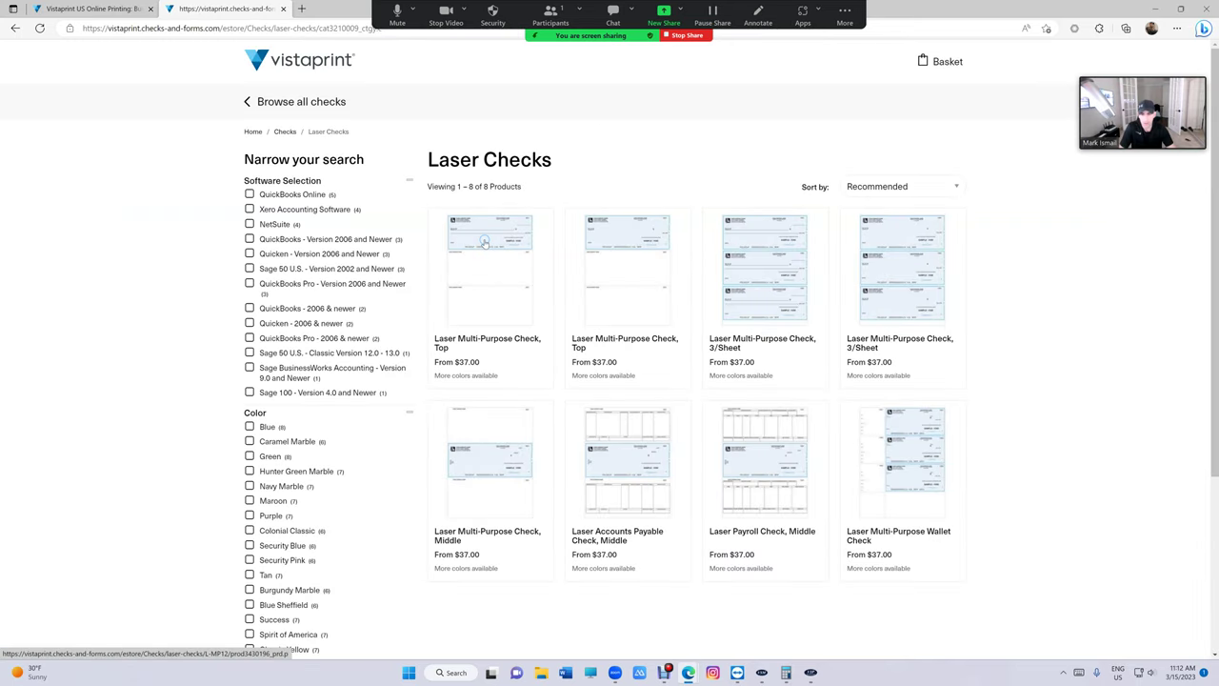
Choose Laser Multi-Purpose Check, Top in lavender with quantity 1000 for $140.00
{"action": "left_click", "coordinate": [484, 238]}
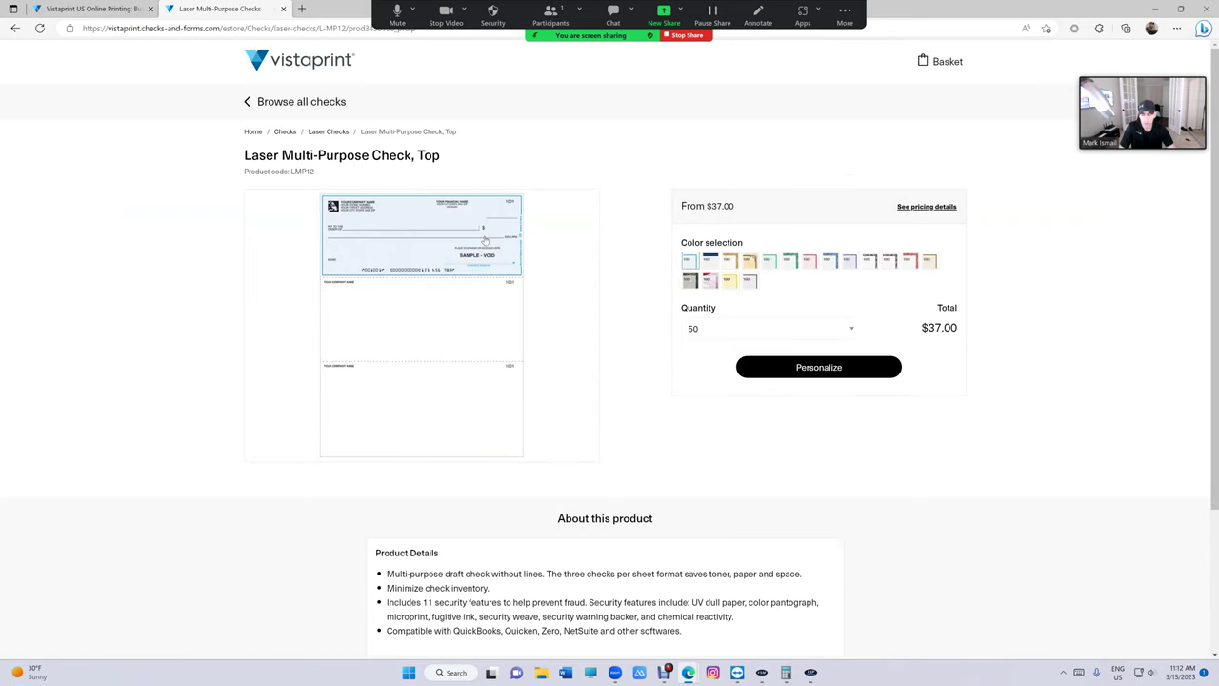
{"action": "left_click", "coordinate": [811, 261]}
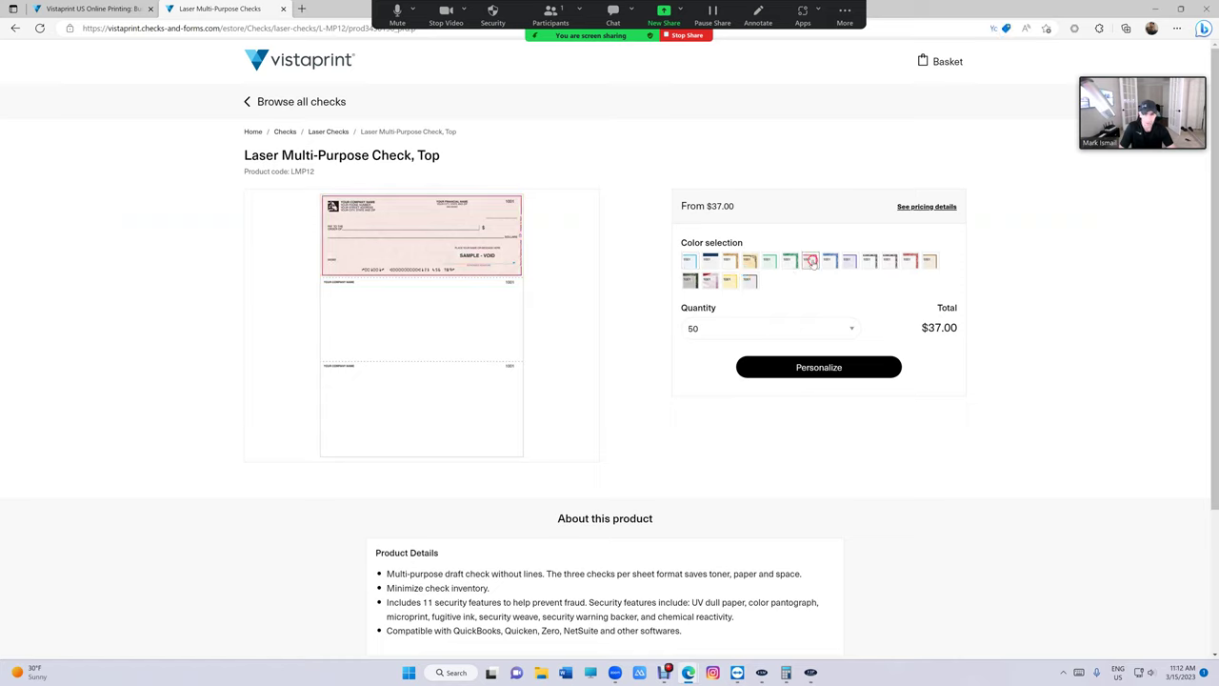
{"action": "left_click", "coordinate": [847, 261]}
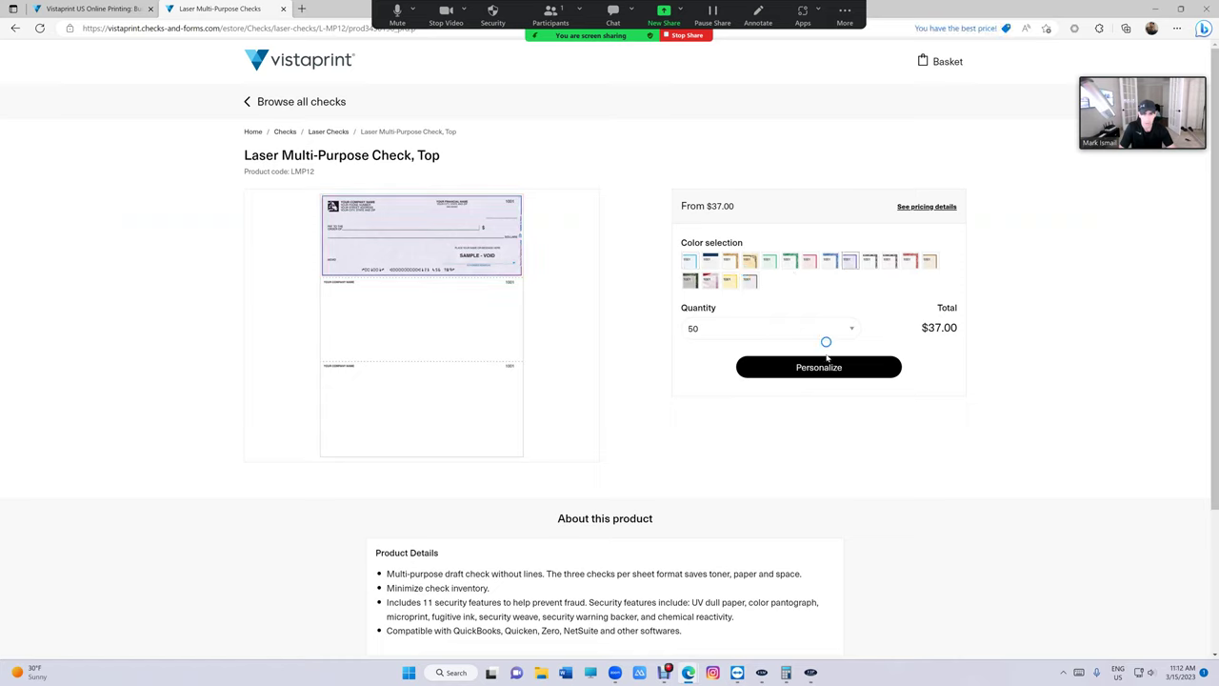
{"action": "left_click", "coordinate": [806, 328]}
{"action": "left_click", "coordinate": [762, 405]}
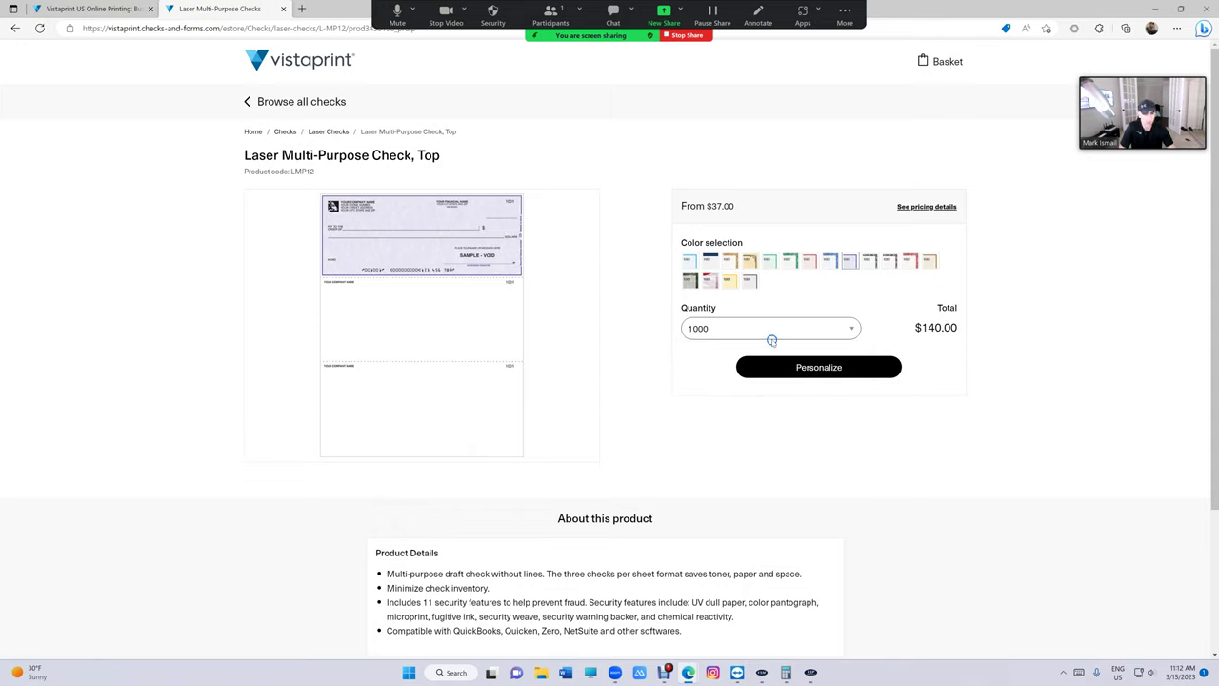
Personalize the check with the name 'VIP Shop' and restore the browser from full screen
{"action": "left_click", "coordinate": [821, 370]}
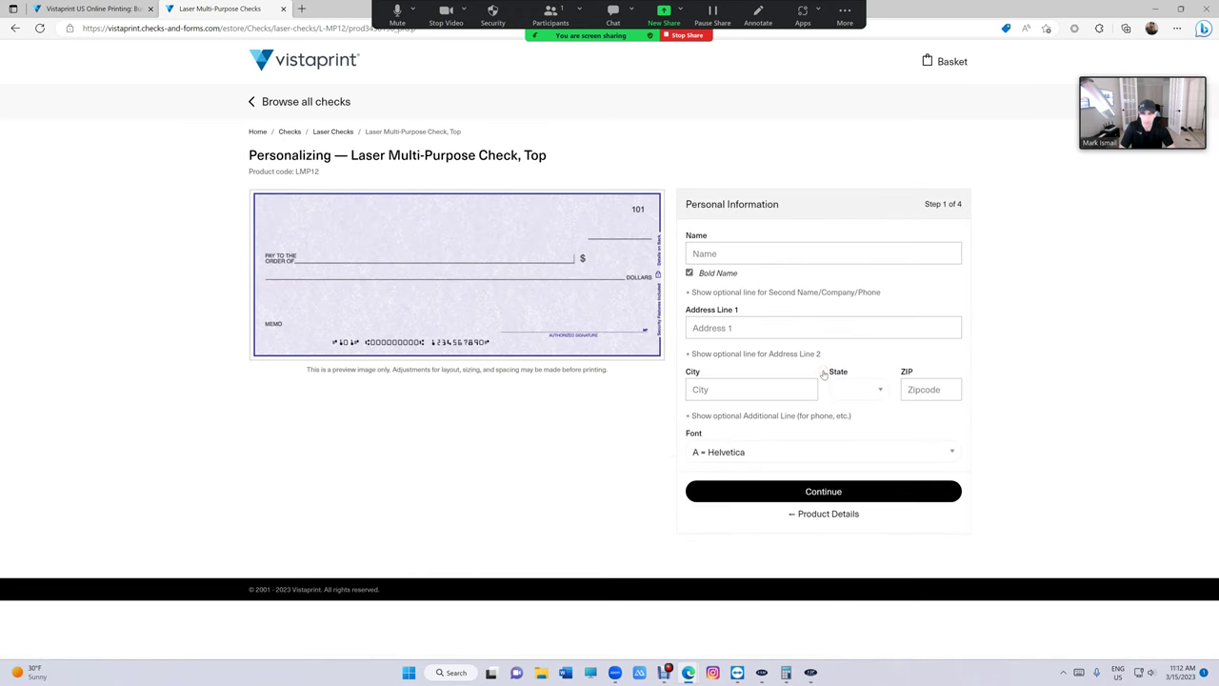
{"action": "left_click", "coordinate": [726, 258]}
{"action": "type", "text": "V"}
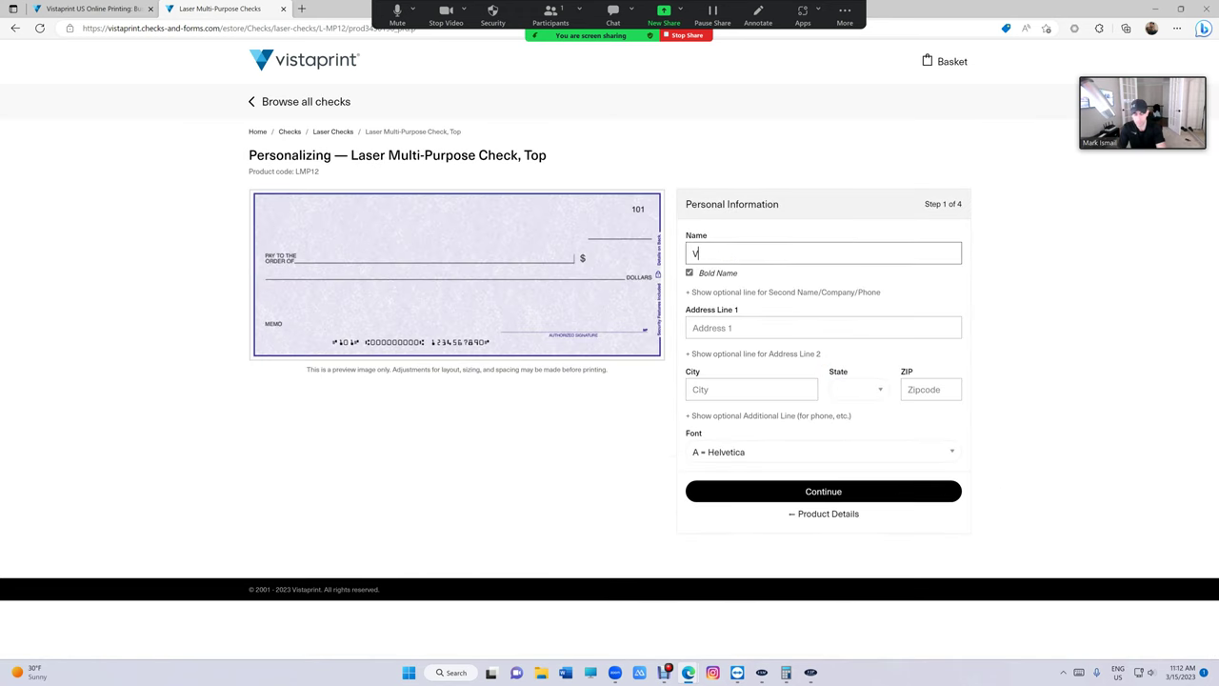
{"action": "type", "text": "IP shop M"}
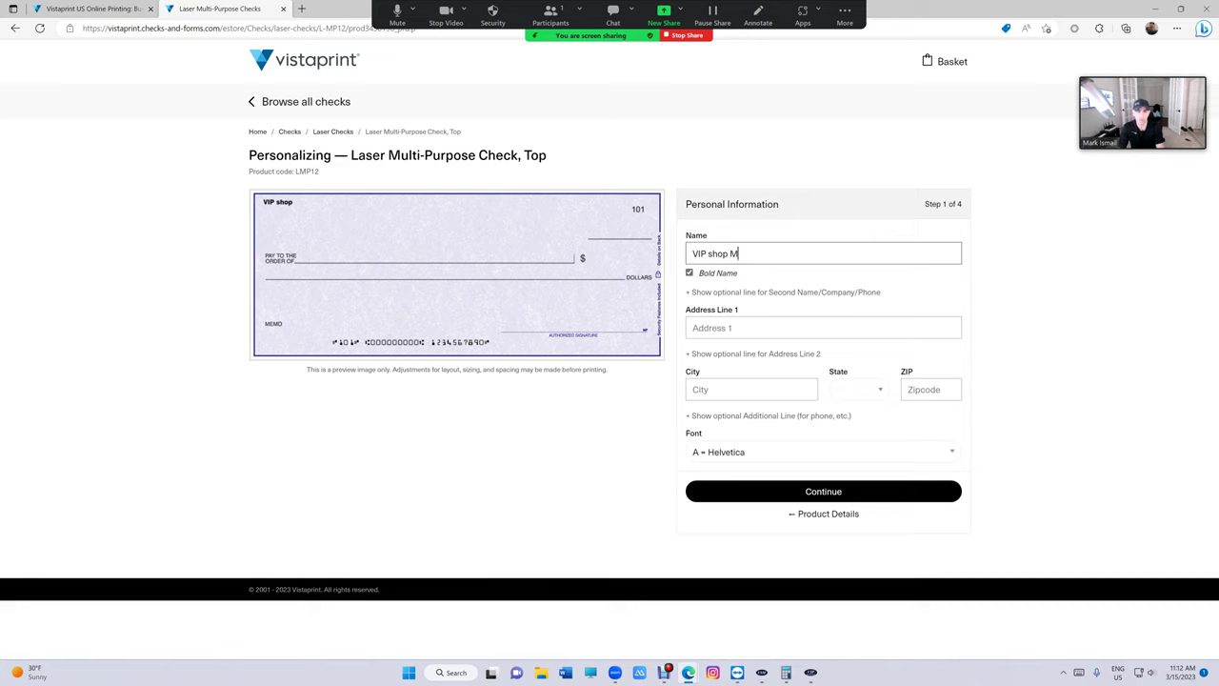
{"action": "key", "text": "BackSpace"}
{"action": "key", "text": "BackSpace"}
{"action": "key", "text": "BackSpace"}
{"action": "key", "text": "BackSpace"}
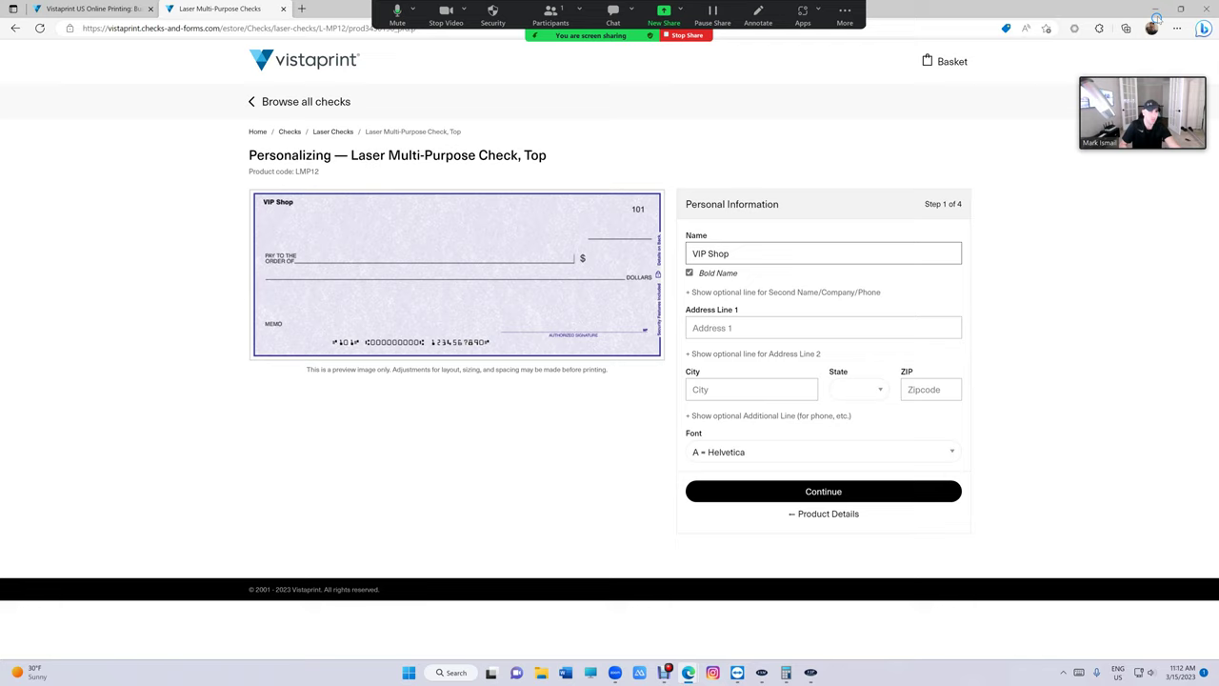
{"action": "double_click", "coordinate": [1100, 8]}
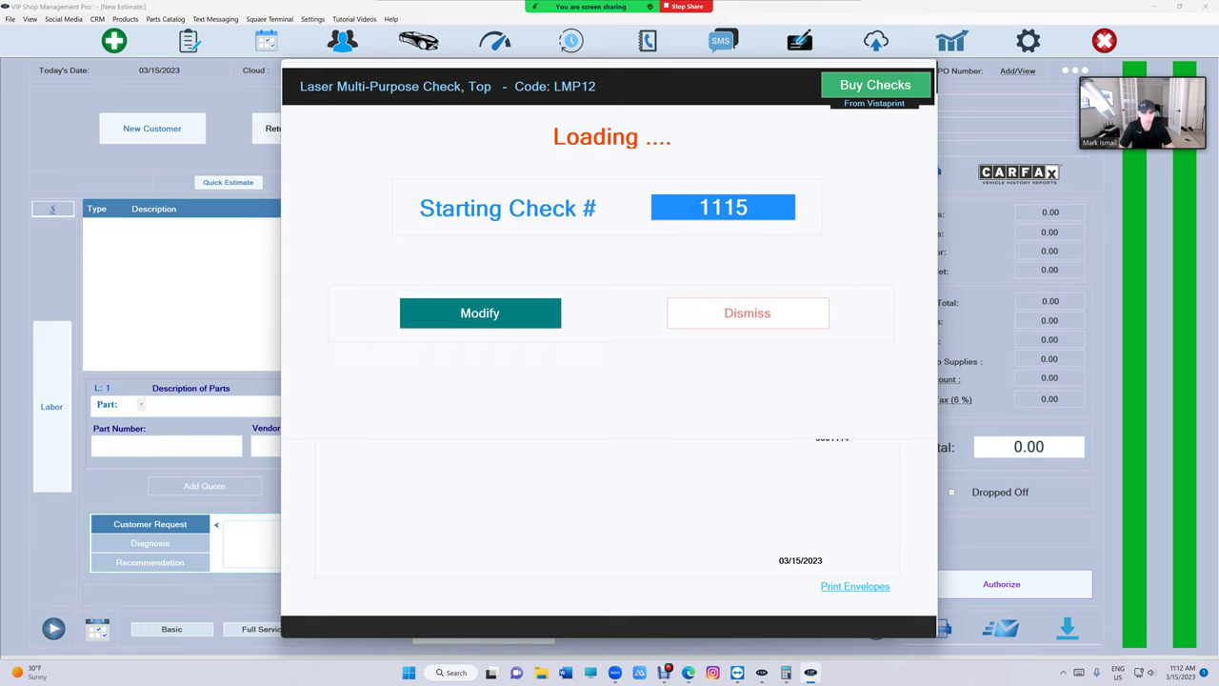
Dismiss the check number prompt and select the HP Color LaserJet Pro M478f-9f printer without saving
{"action": "left_click", "coordinate": [749, 312]}
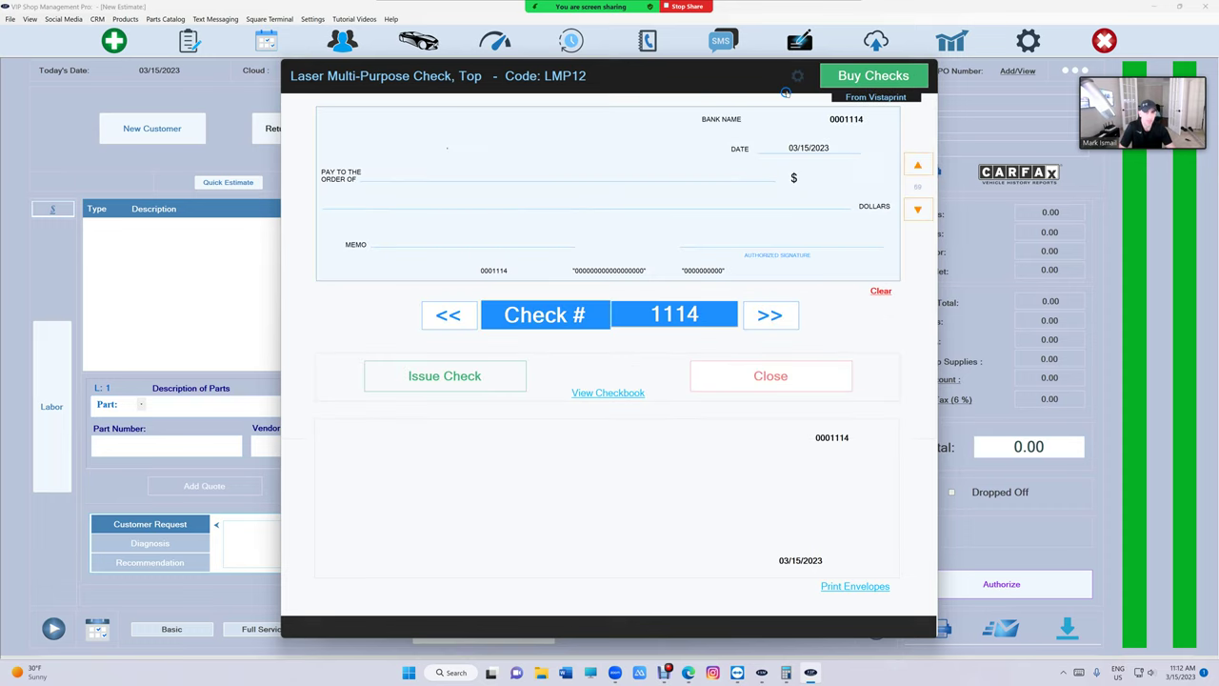
{"action": "left_click", "coordinate": [794, 80]}
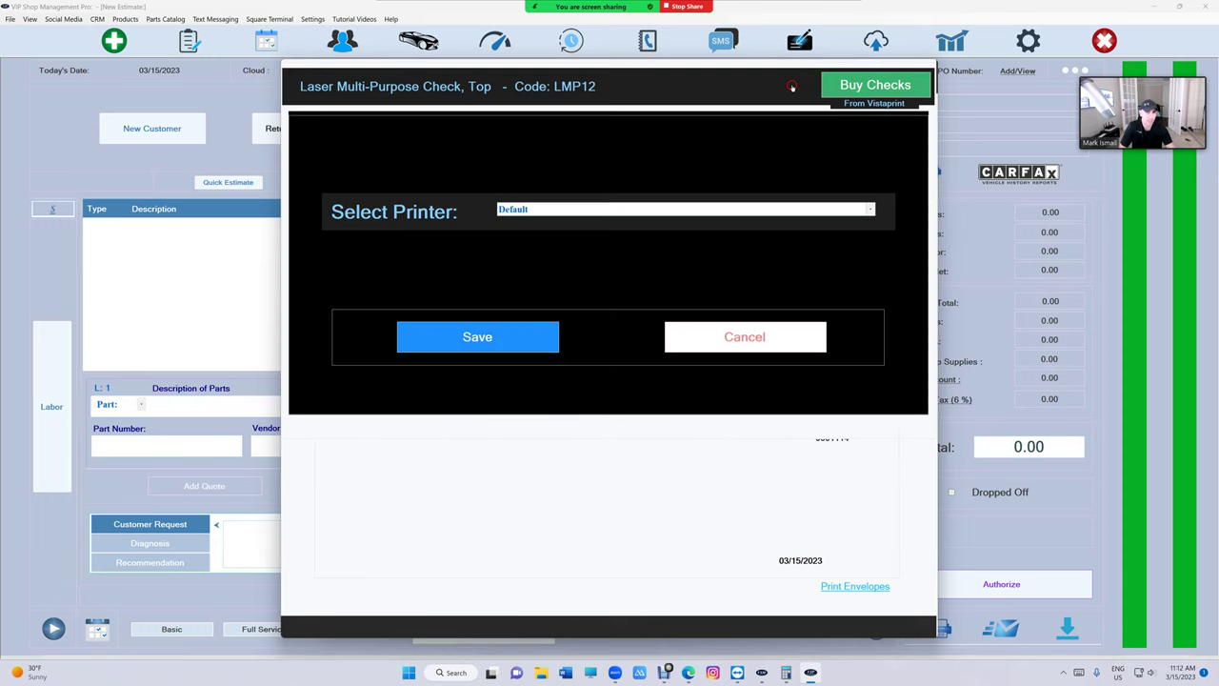
{"action": "left_click", "coordinate": [821, 208]}
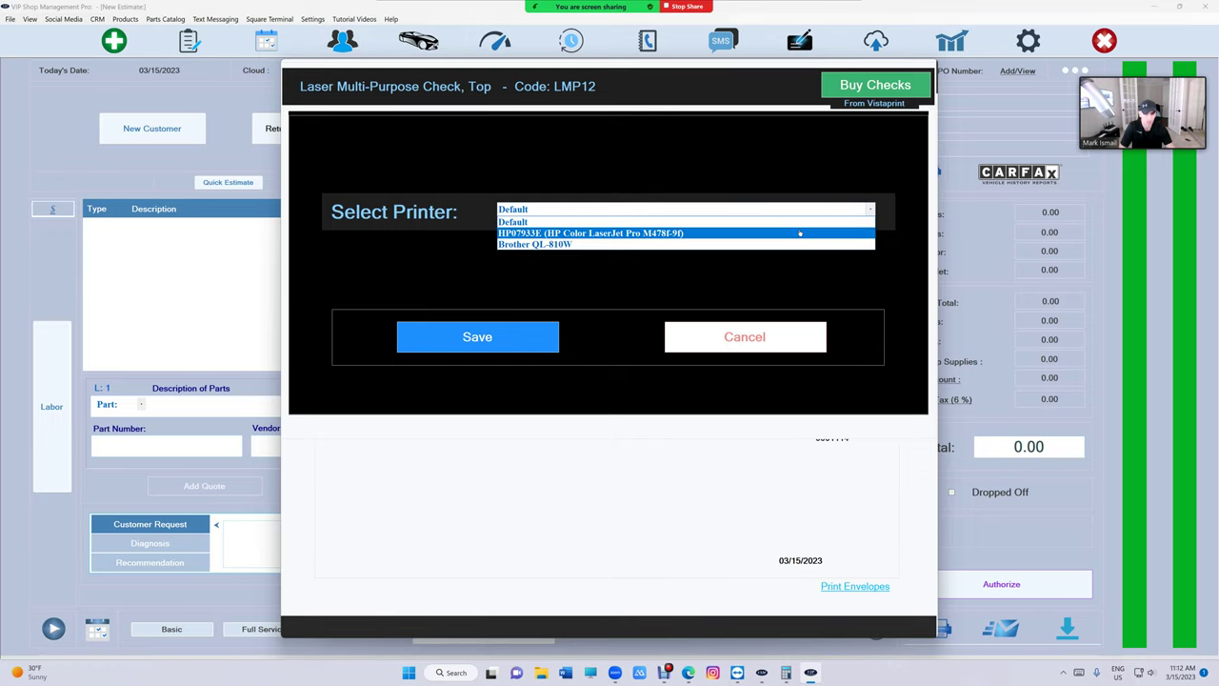
{"action": "left_click", "coordinate": [800, 234]}
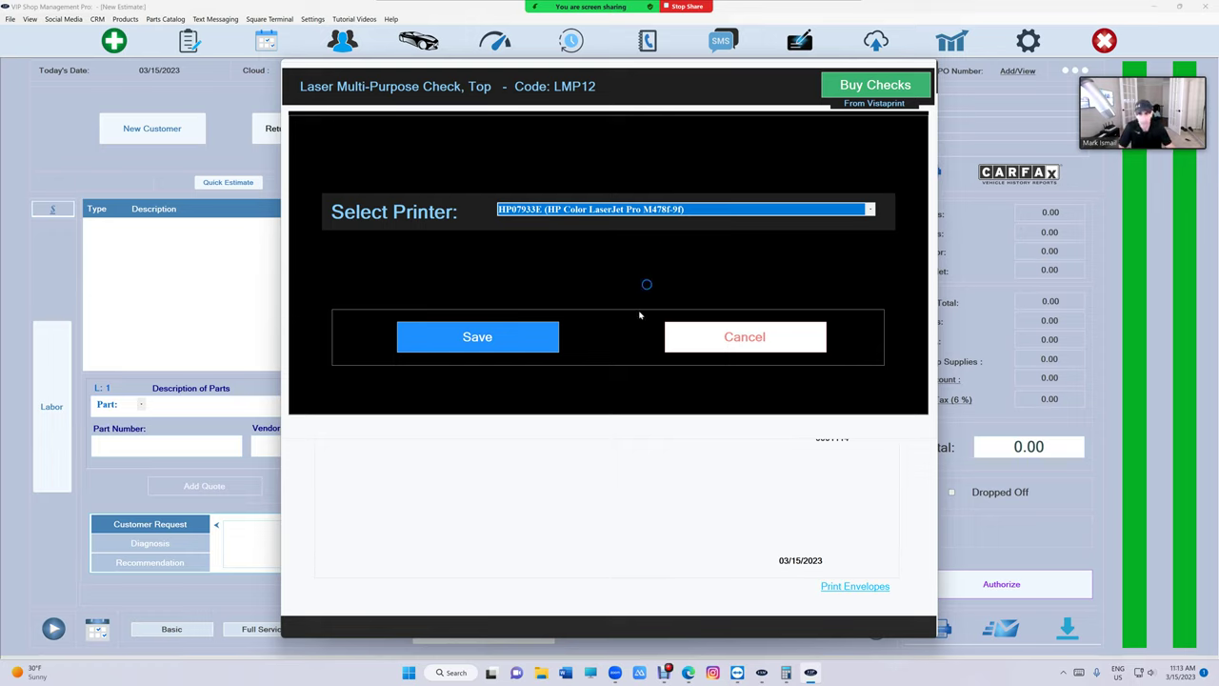
{"action": "left_click", "coordinate": [696, 214]}
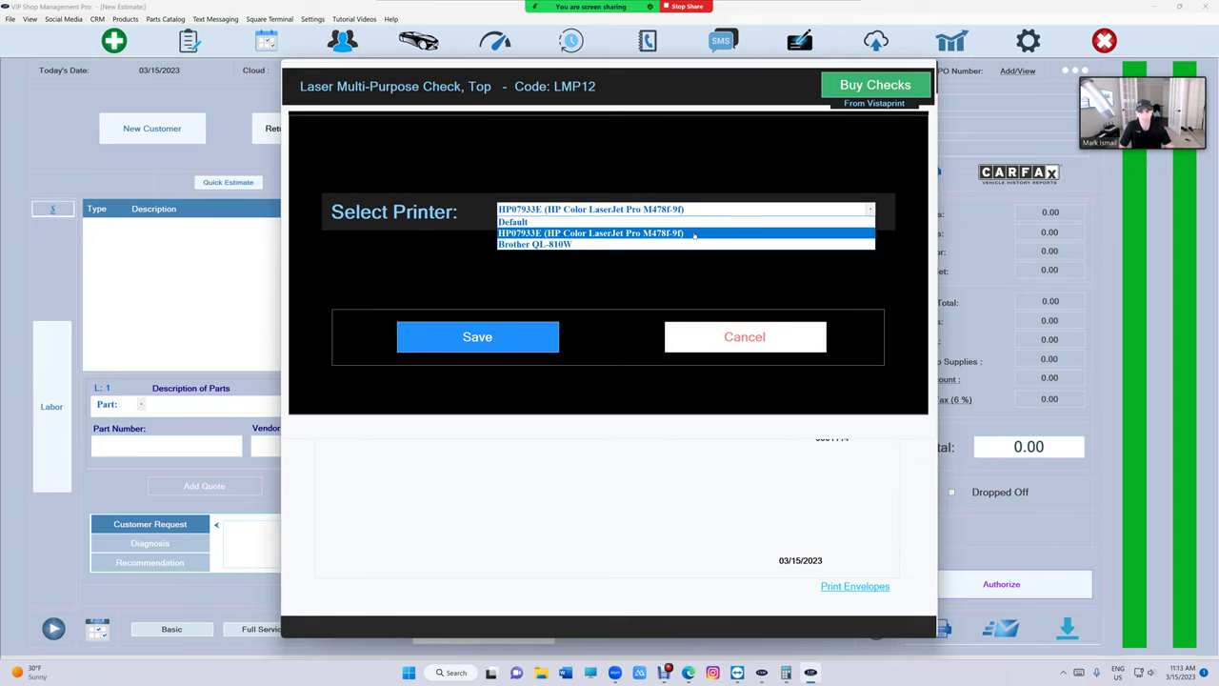
{"action": "left_click", "coordinate": [520, 332]}
{"action": "left_click", "coordinate": [732, 328]}
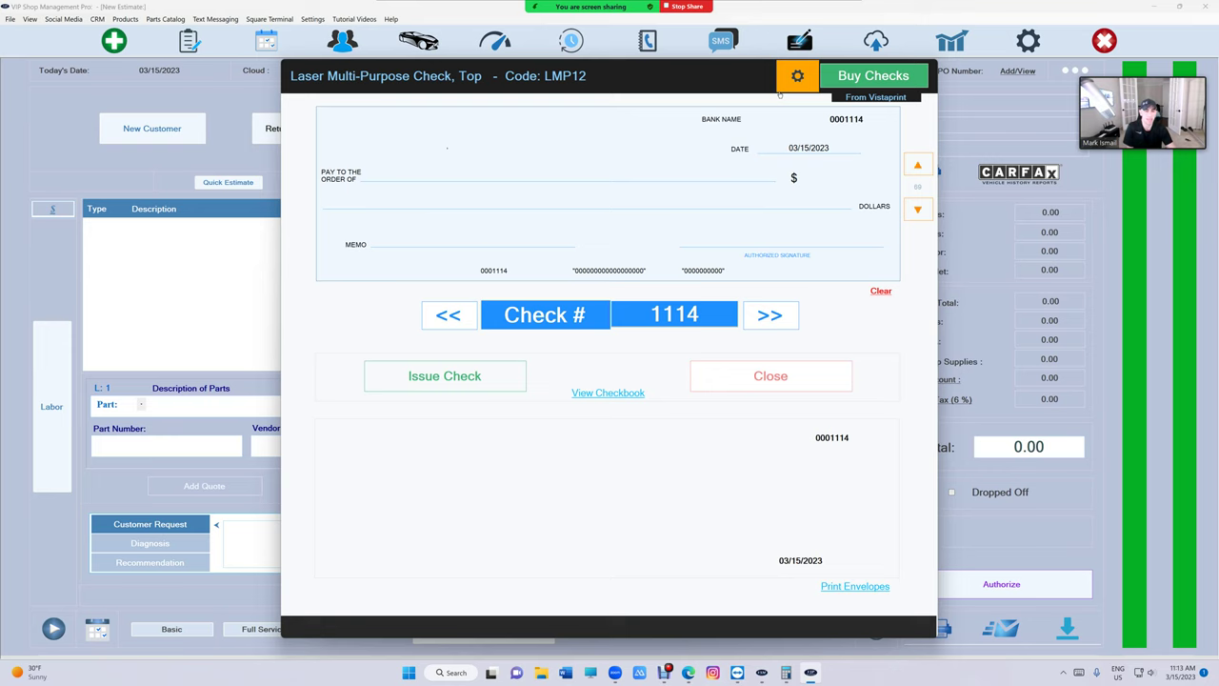
Reach the HP Color LaserJet Pro M478f-9f printing preferences via File > Printer Setup
{"action": "left_click", "coordinate": [783, 379]}
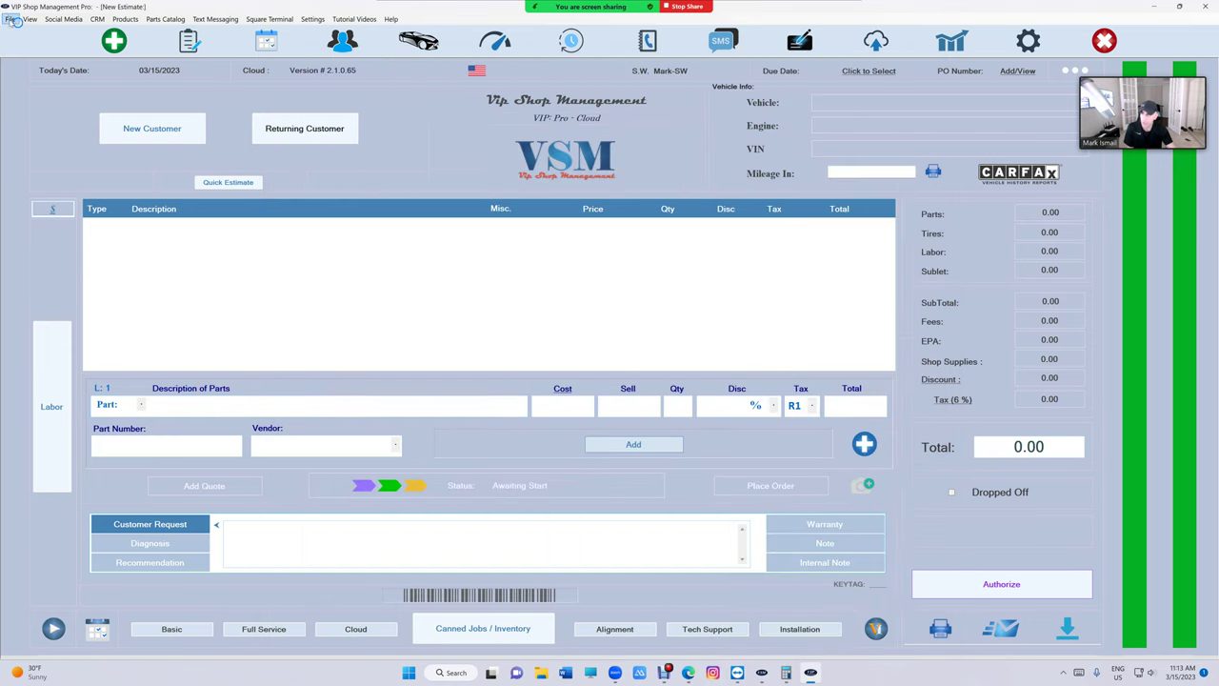
{"action": "left_click", "coordinate": [10, 19]}
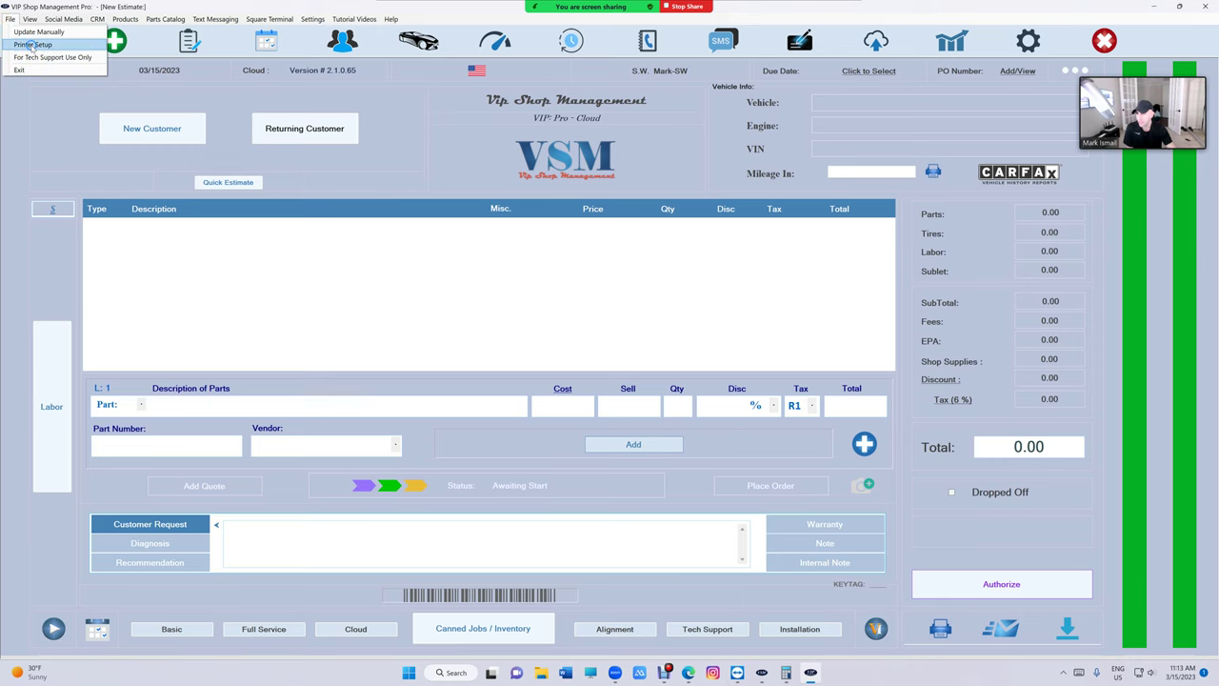
{"action": "left_click", "coordinate": [31, 45]}
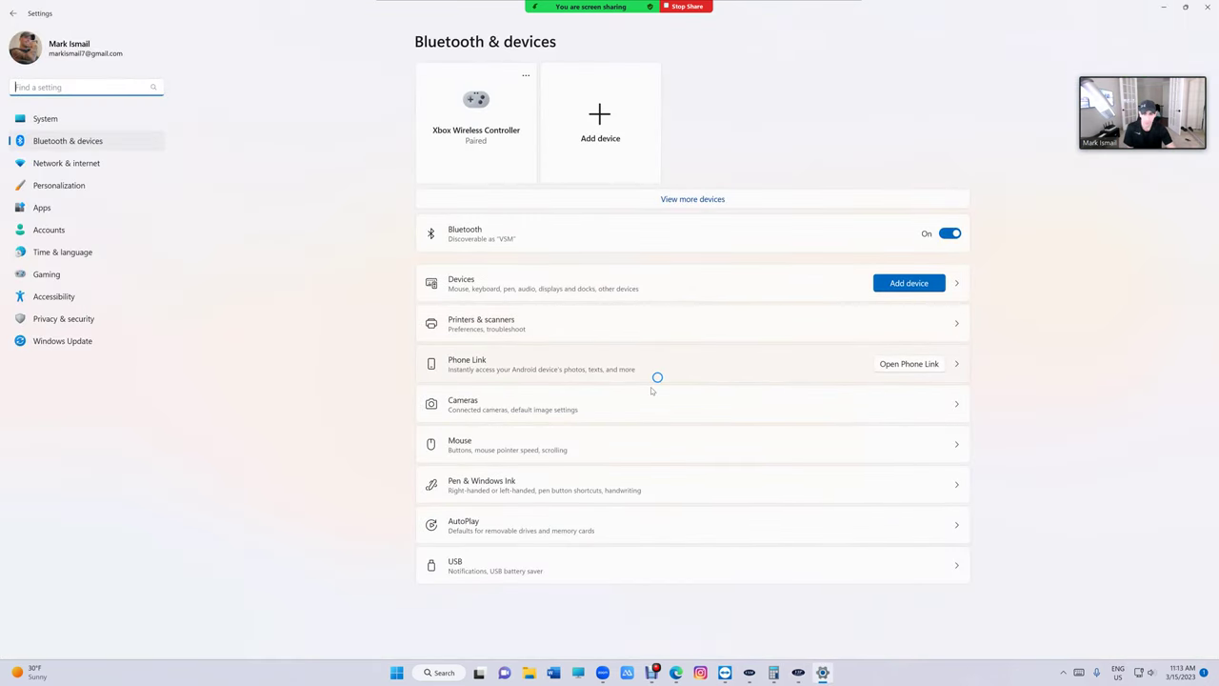
{"action": "left_click", "coordinate": [500, 323]}
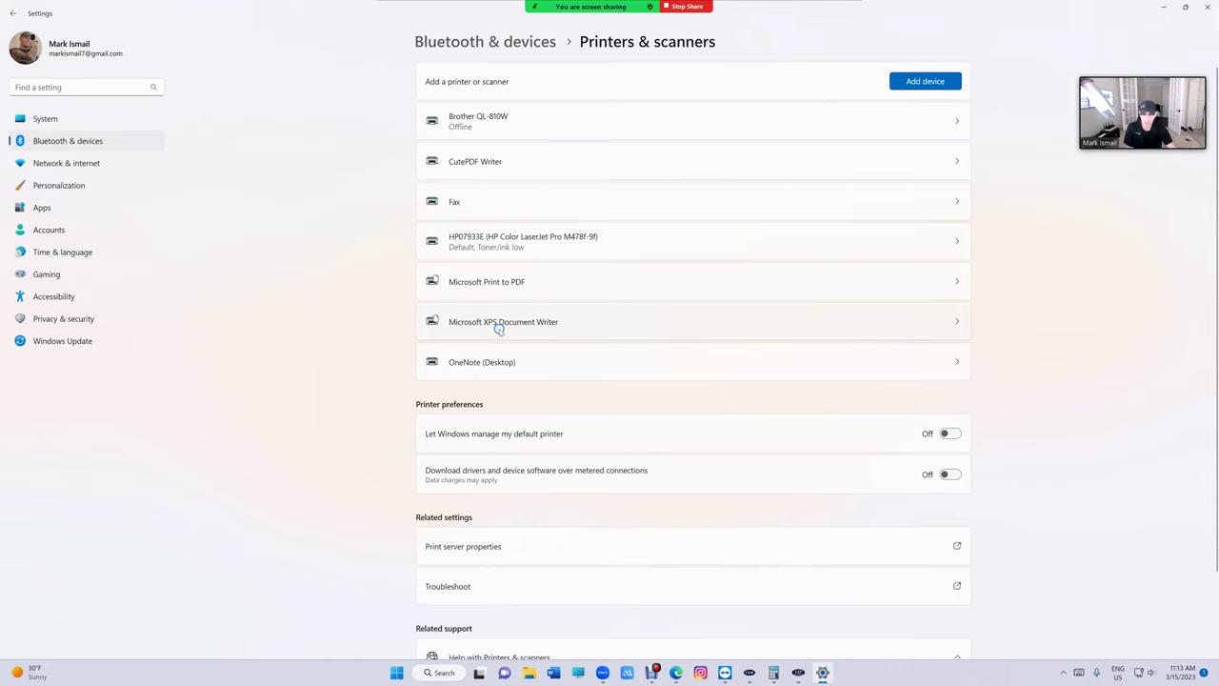
{"action": "left_click", "coordinate": [489, 240]}
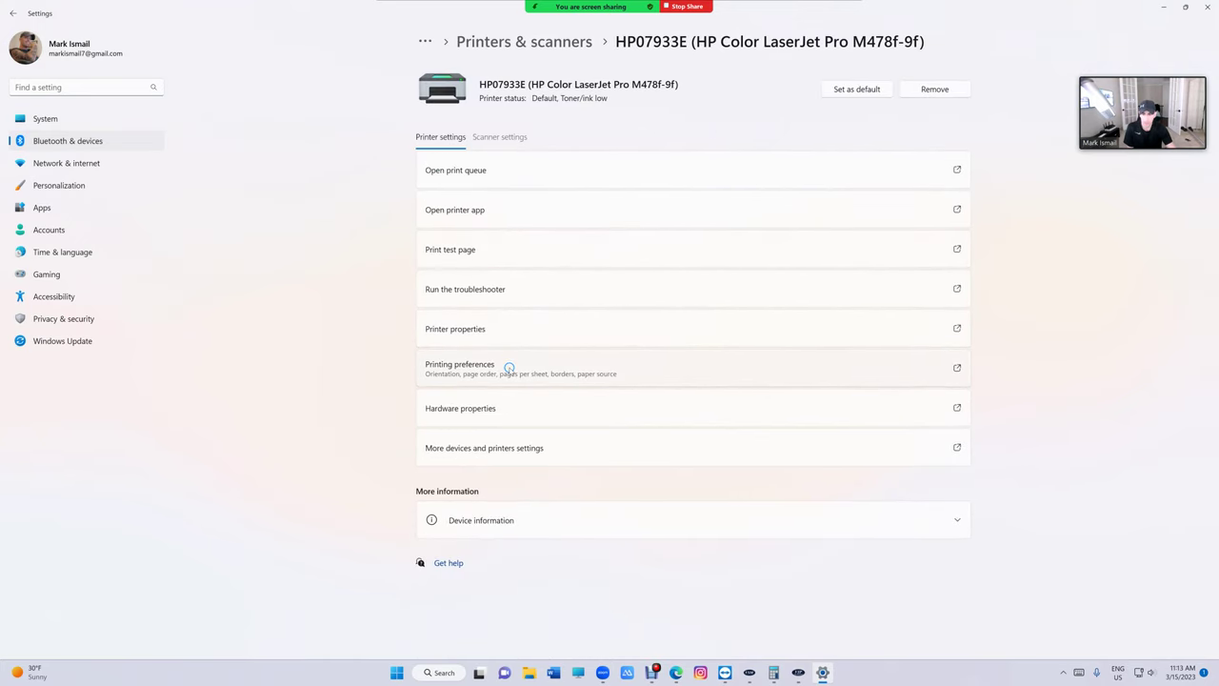
{"action": "left_click", "coordinate": [509, 367]}
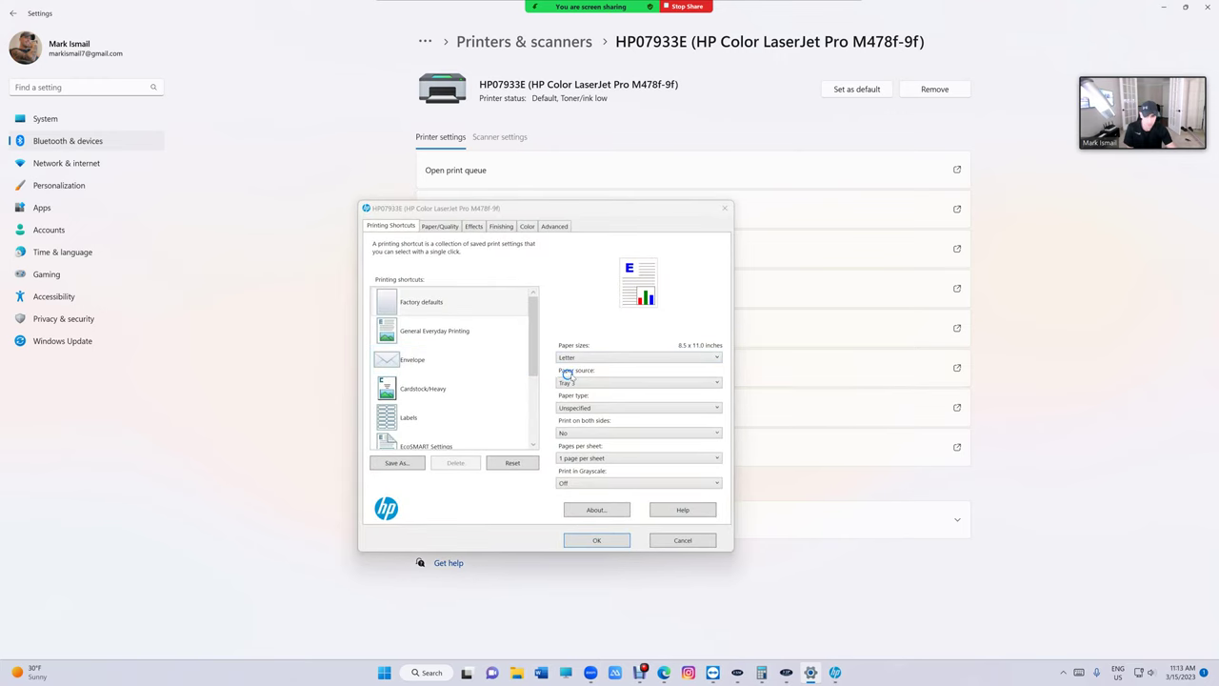
Confirm Tray 3 as the HP printer's paper source and minimize Settings
{"action": "left_click", "coordinate": [596, 381]}
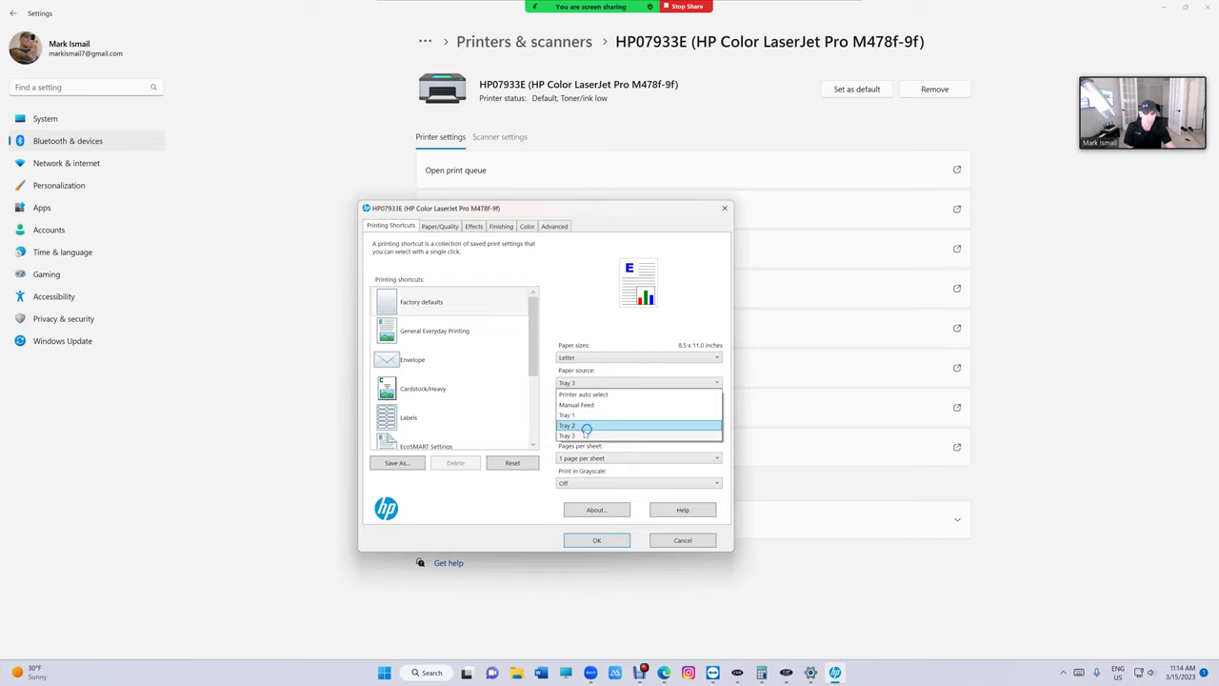
{"action": "left_click", "coordinate": [585, 436]}
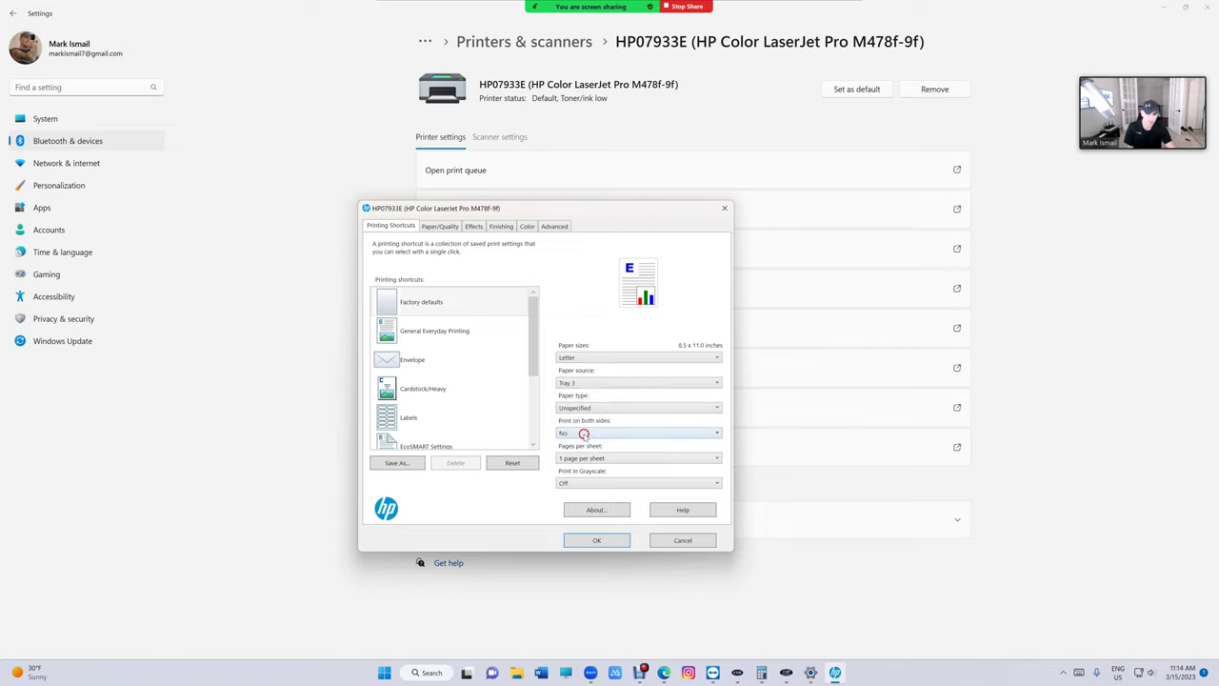
{"action": "left_click", "coordinate": [598, 540]}
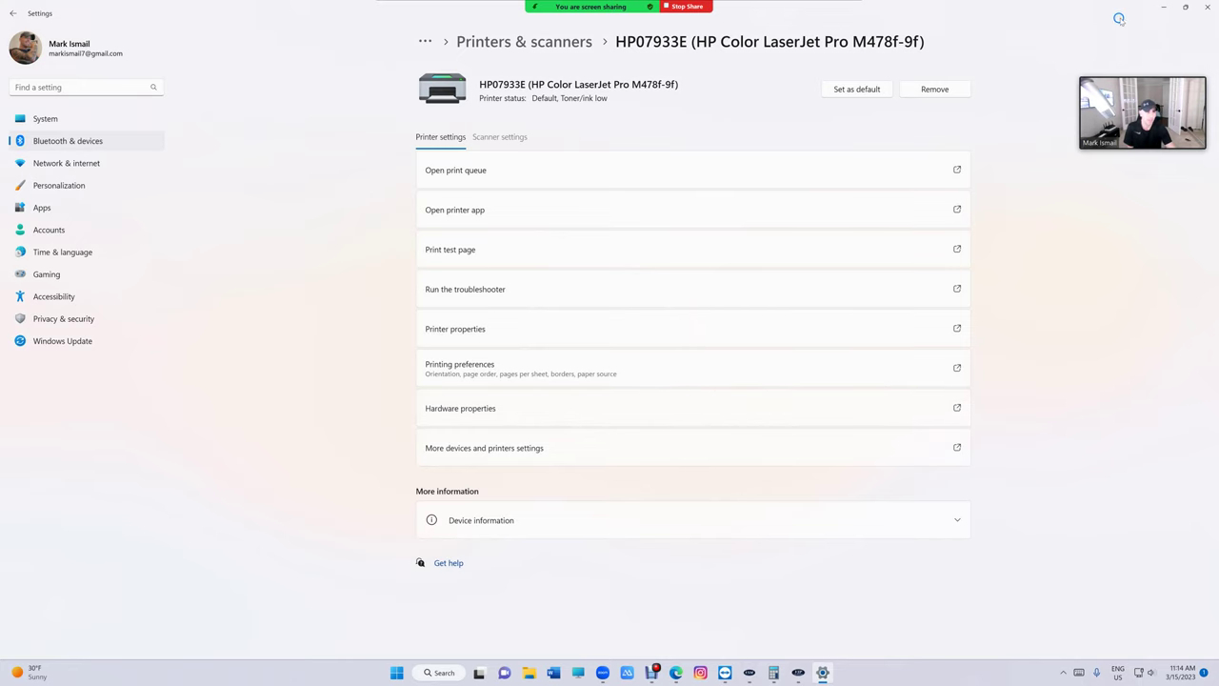
{"action": "left_click", "coordinate": [1163, 6]}
Reopen check writing with the passcode and save the HP Color LaserJet with Tray 2 as check printer
{"action": "left_click", "coordinate": [805, 40]}
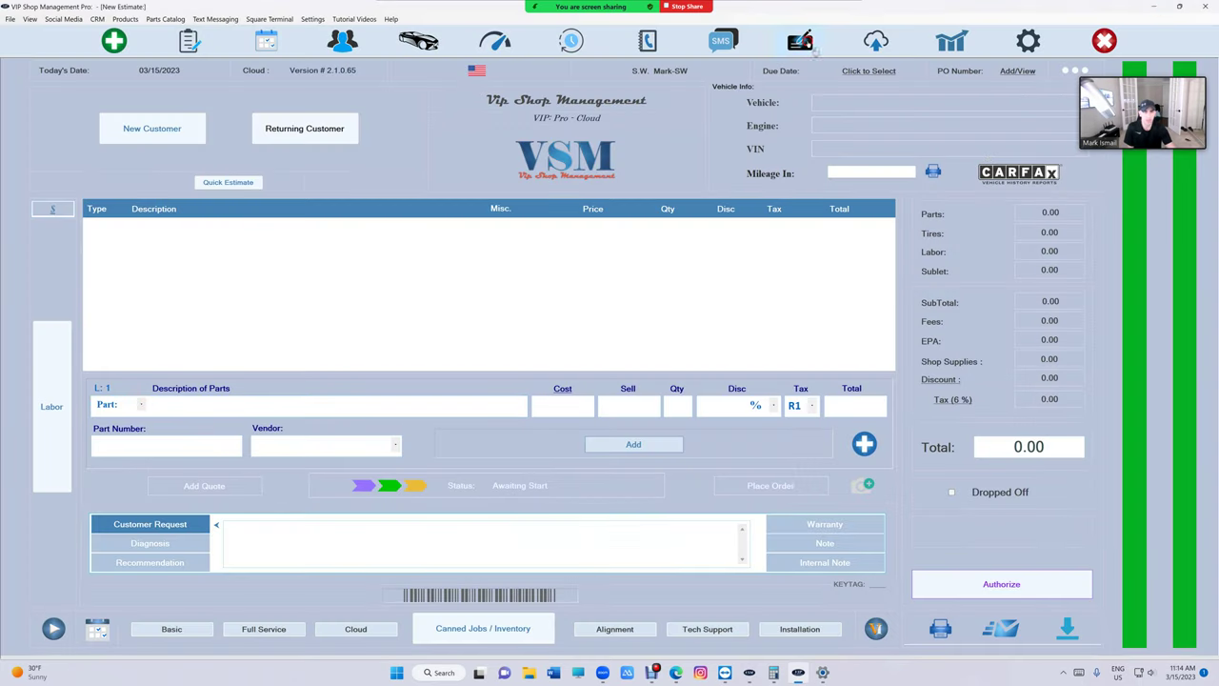
{"action": "type", "text": "****"}
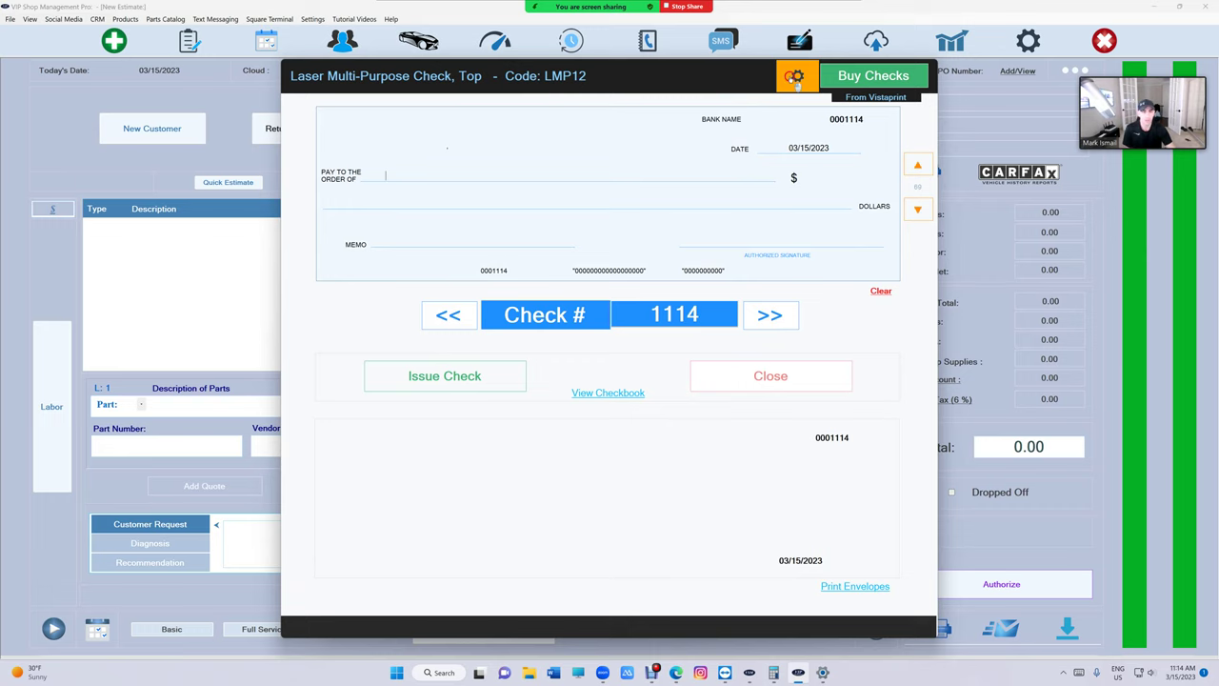
{"action": "left_click", "coordinate": [795, 79]}
{"action": "left_click", "coordinate": [585, 212]}
{"action": "left_click", "coordinate": [594, 234]}
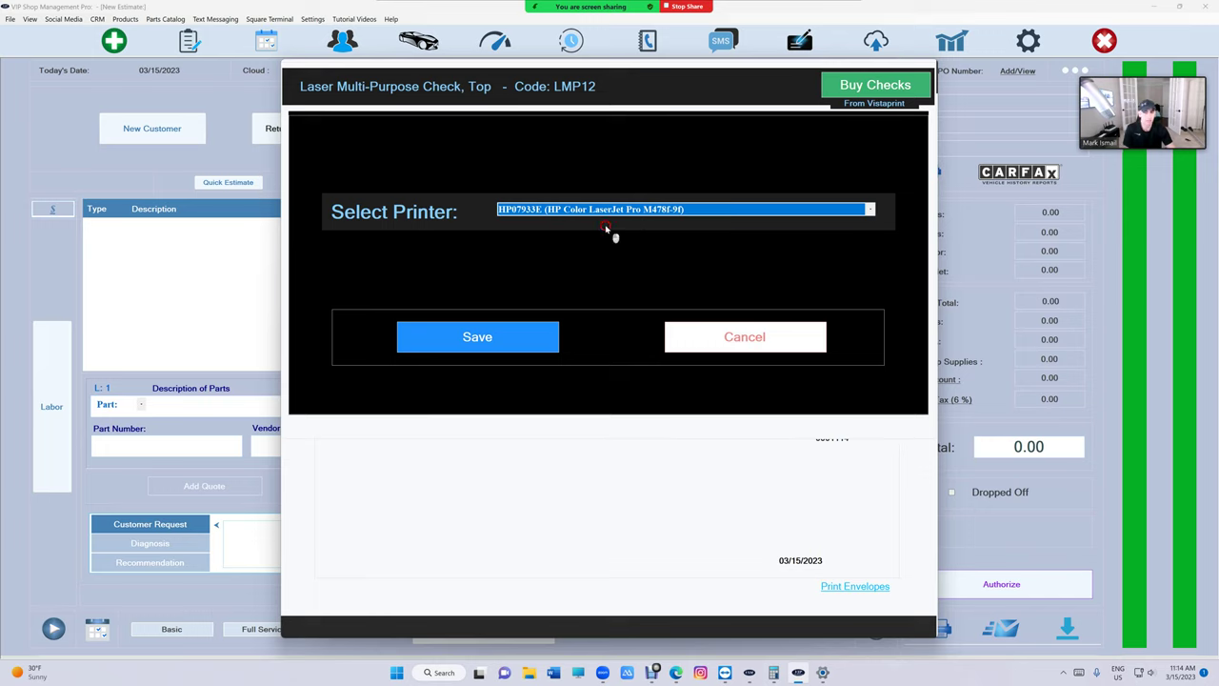
{"action": "left_click", "coordinate": [606, 228]}
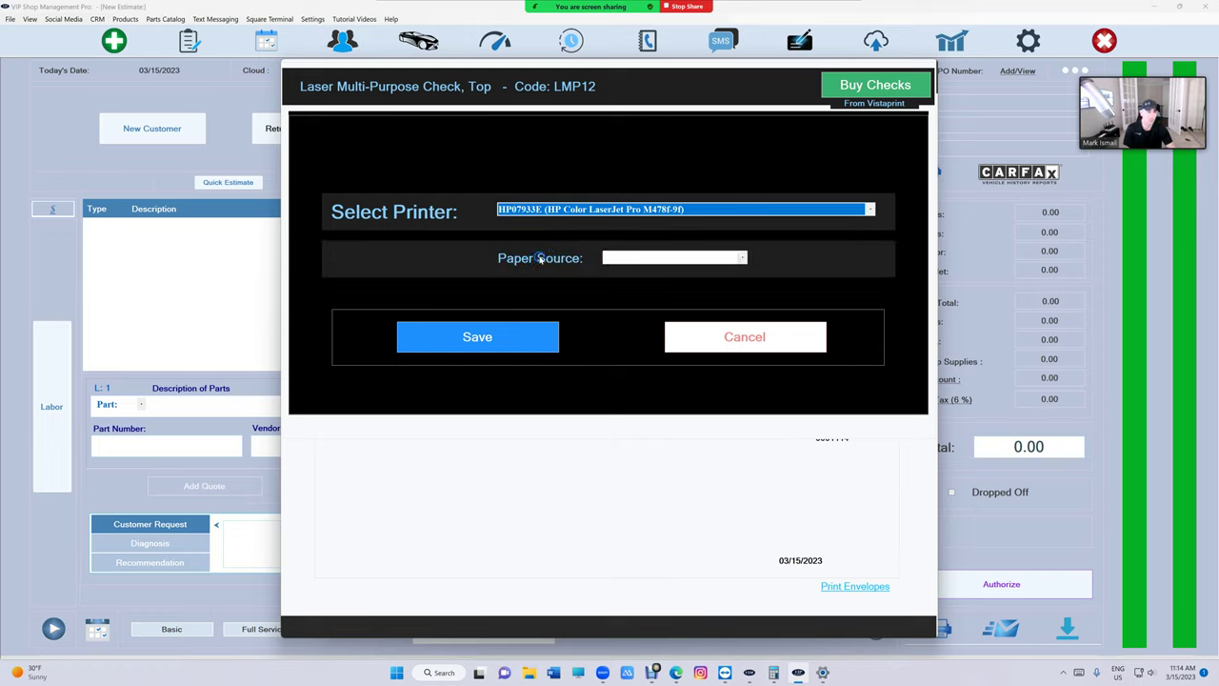
{"action": "left_click", "coordinate": [621, 258]}
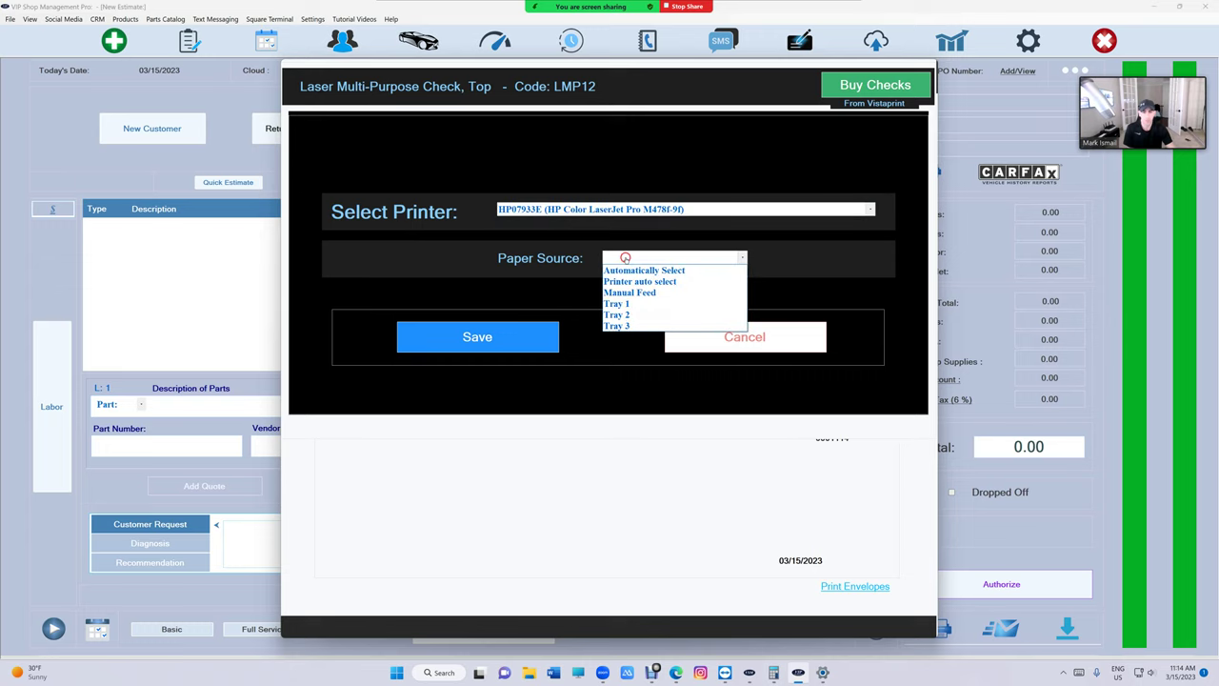
{"action": "left_click", "coordinate": [621, 315]}
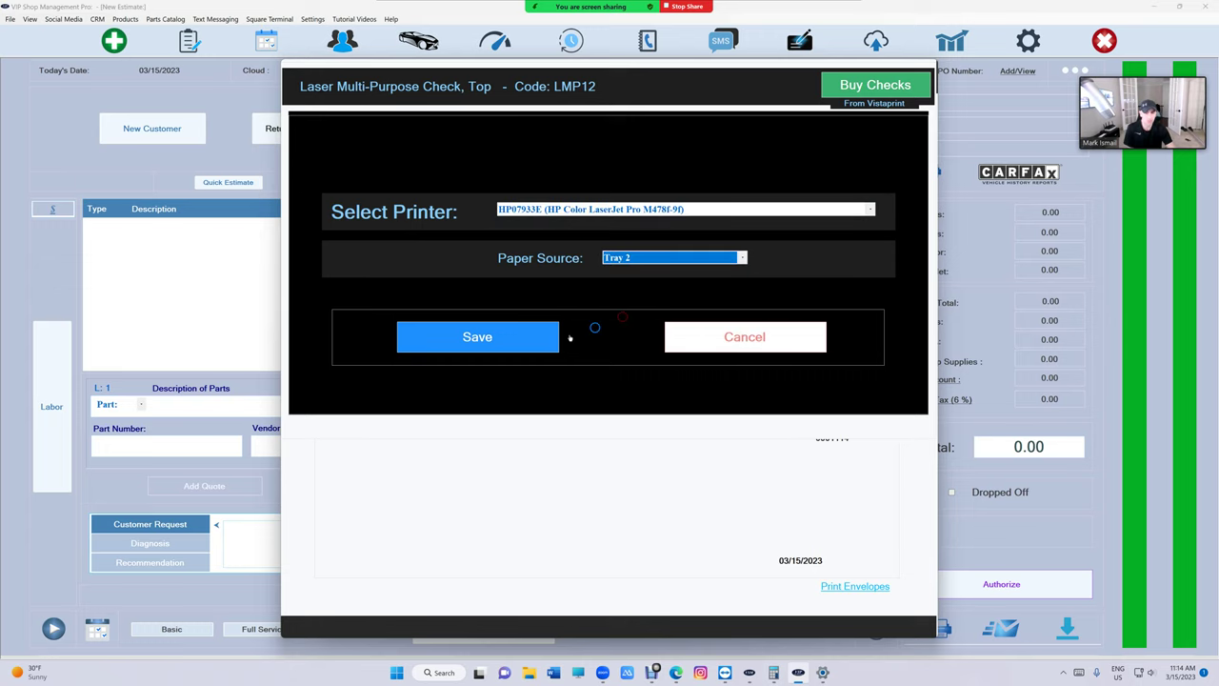
{"action": "left_click", "coordinate": [523, 344]}
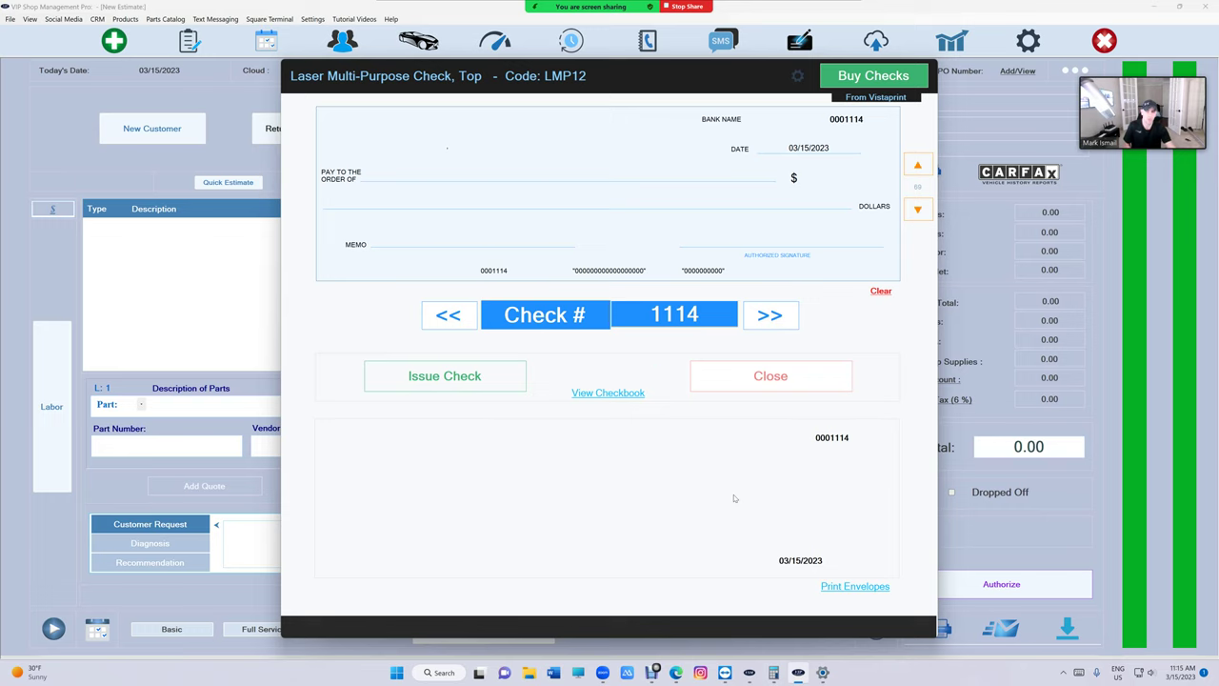
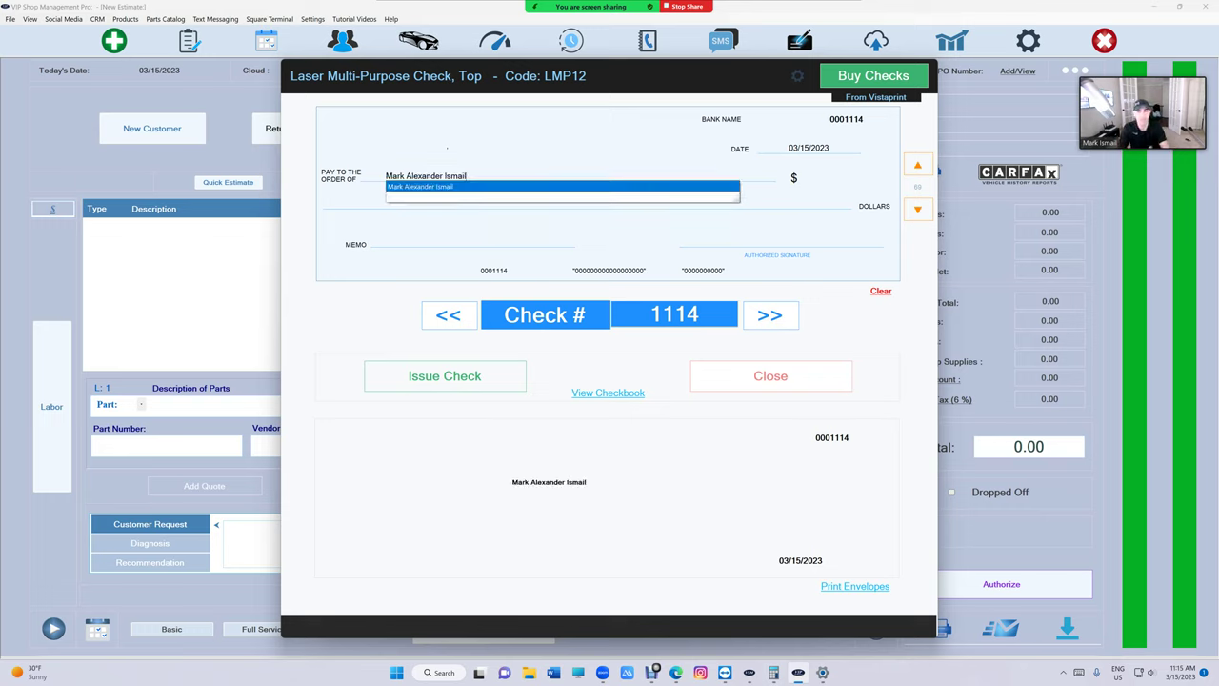
Make check 1114 out to the suggested payee for 1050.00, then issue and print it
{"action": "key", "text": "Return"}
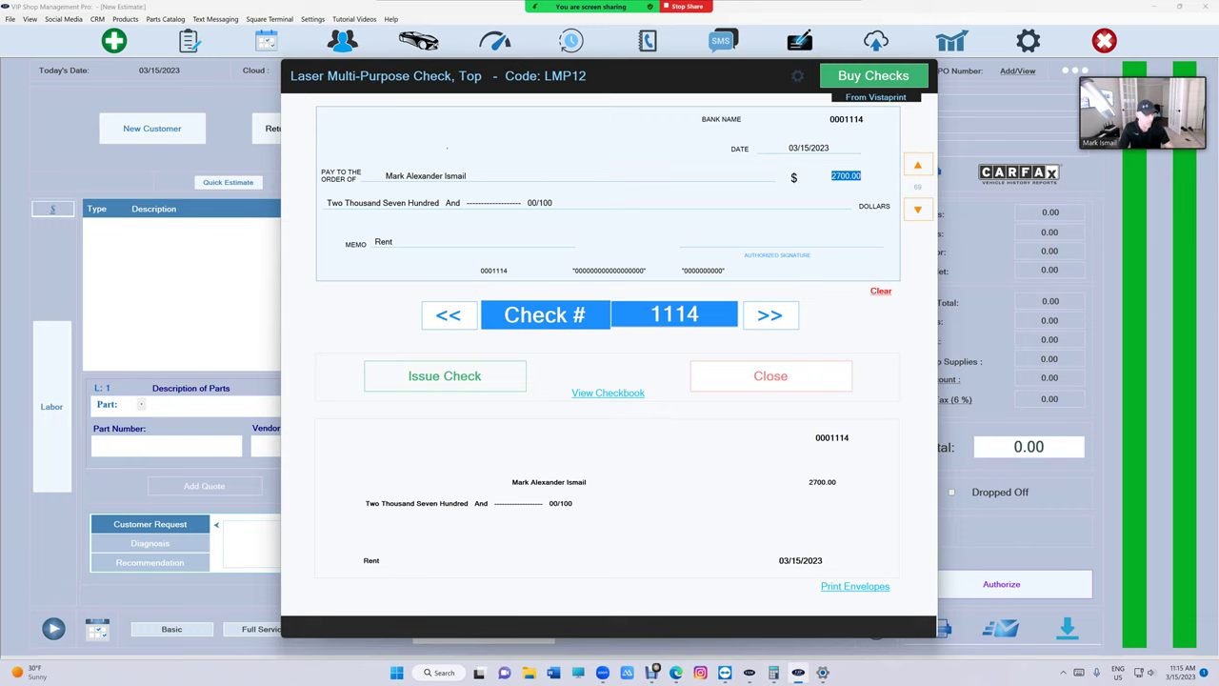
{"action": "type", "text": "1050.00"}
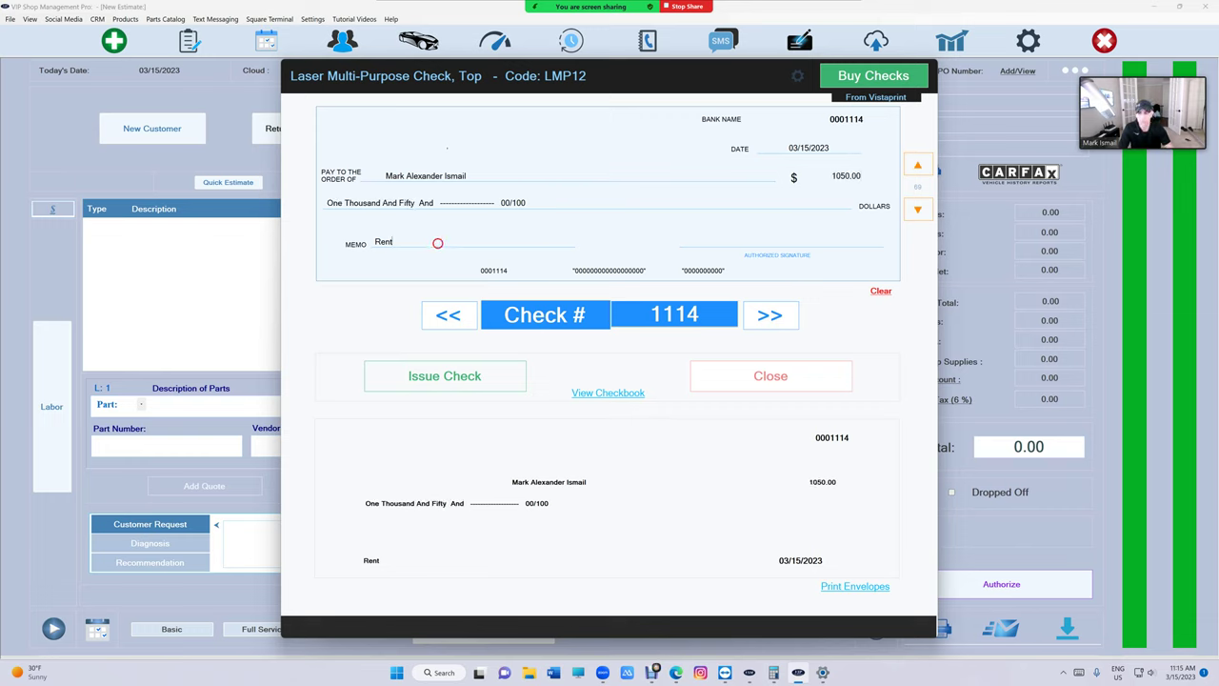
{"action": "left_click", "coordinate": [424, 379]}
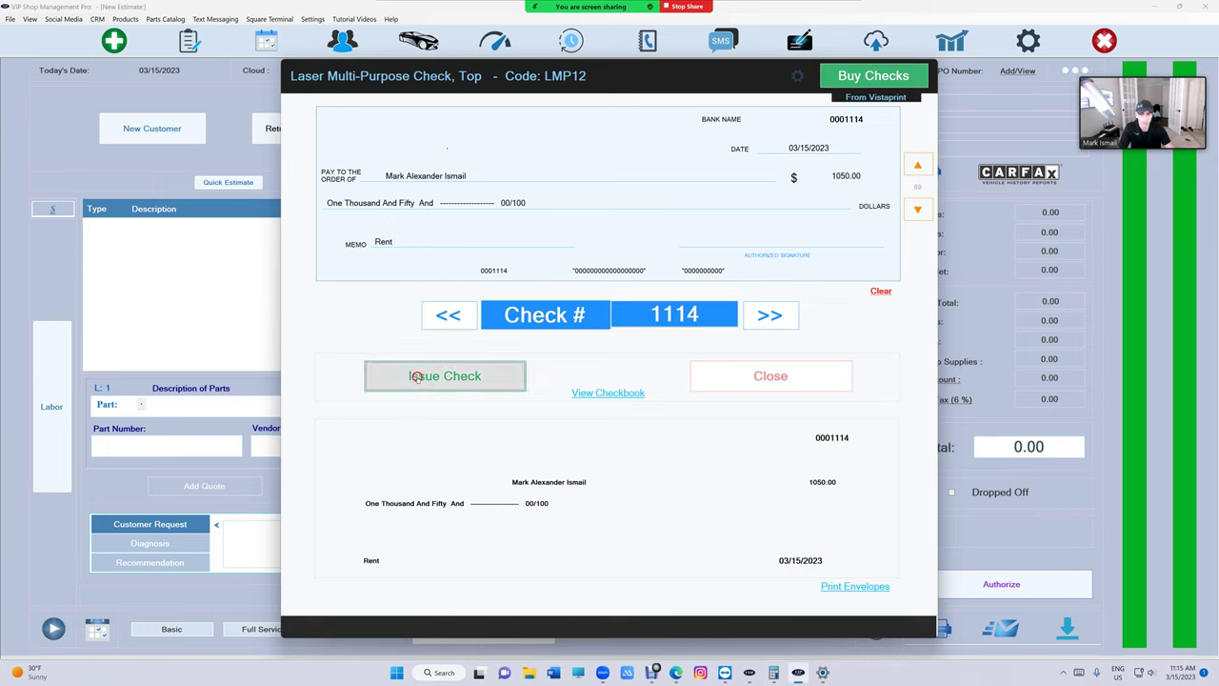
{"action": "left_click", "coordinate": [424, 377]}
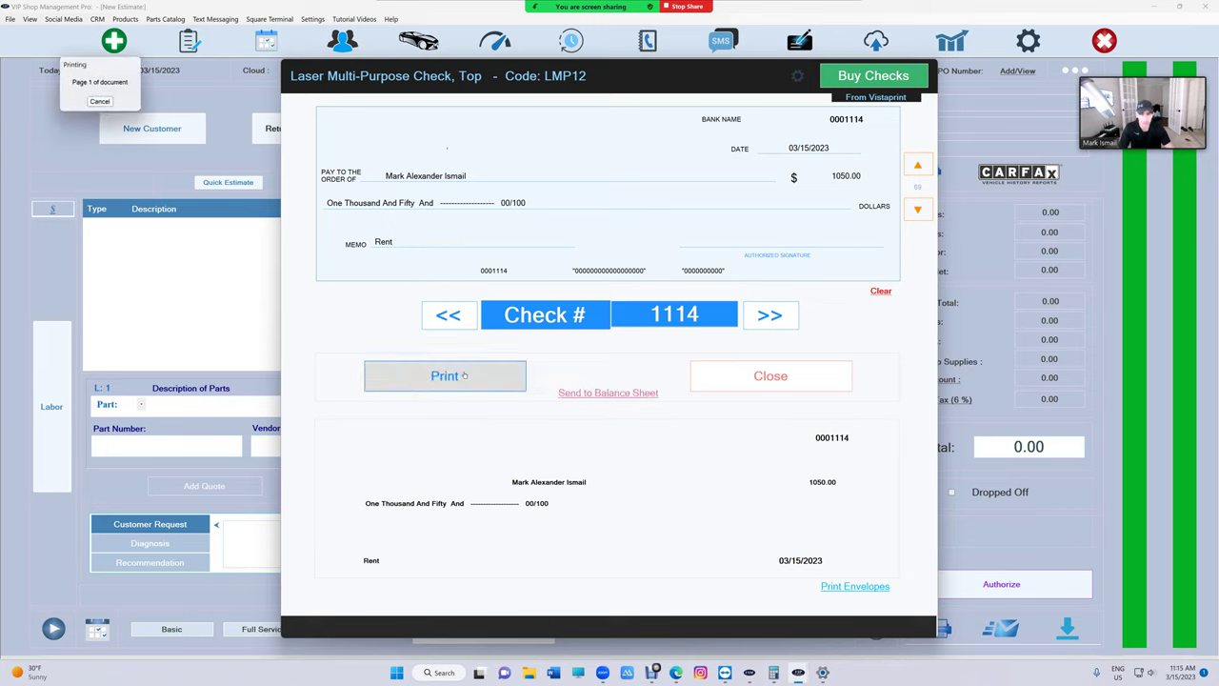